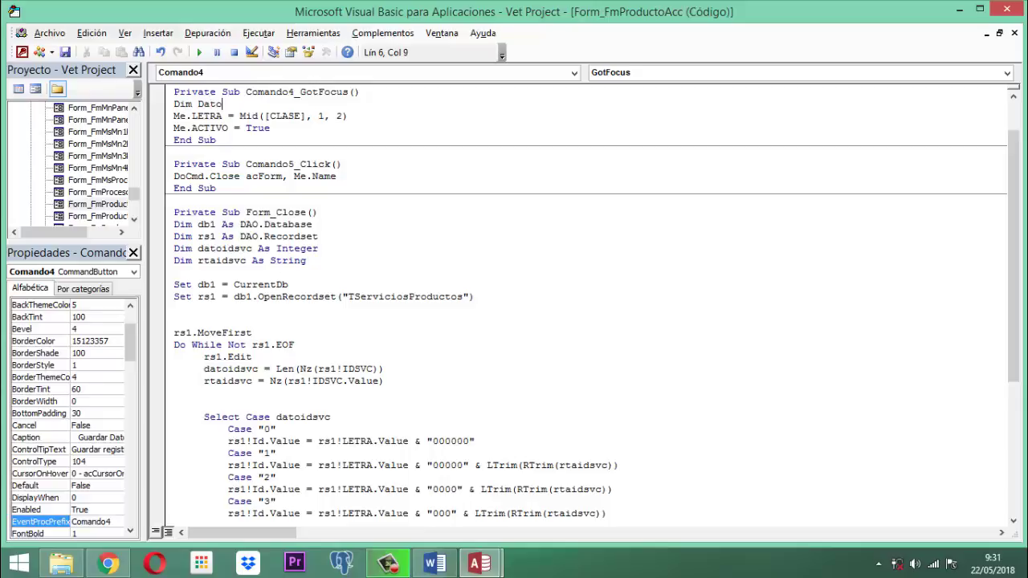
Step: Declare DatoClase and DatoLinea As String in Comando4_GotFocus
{"action": "type", "text": "ast"}
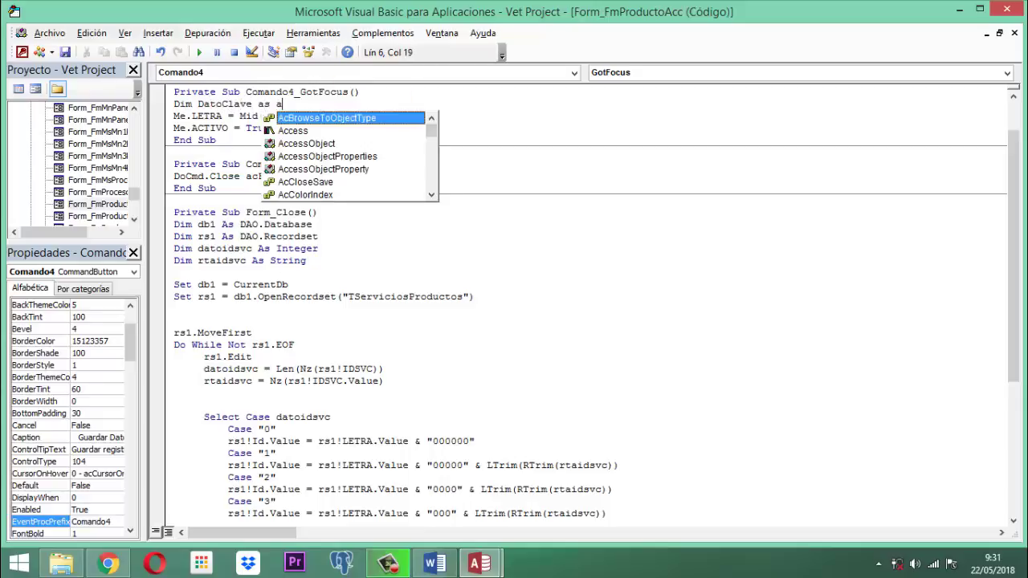
{"action": "key", "text": "BackSpace"}
{"action": "key", "text": "BackSpace"}
{"action": "key", "text": "BackSpace"}
{"action": "type", "text": "s"}
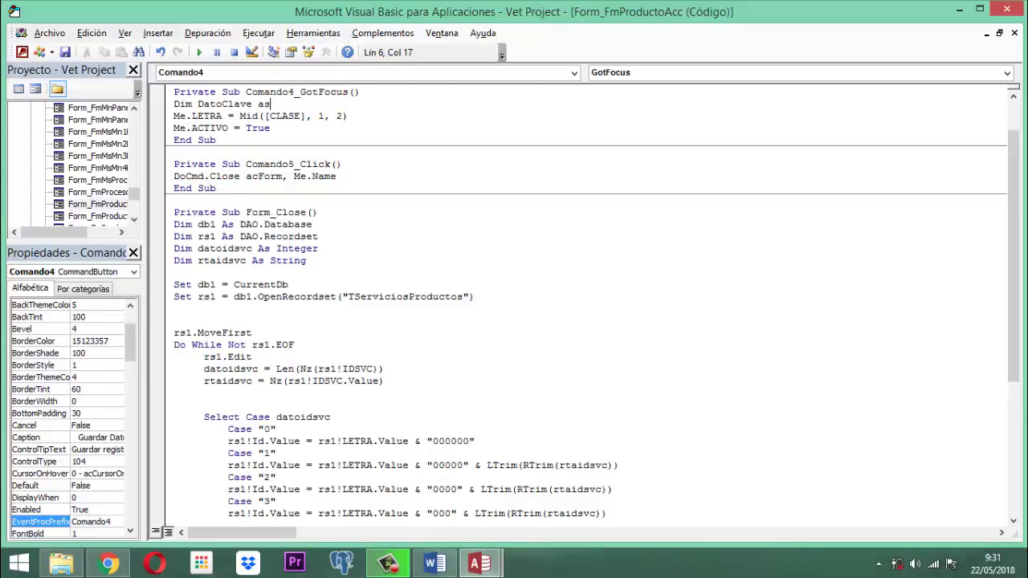
{"action": "type", "text": " String"}
{"action": "key", "text": "Return"}
{"action": "type", "text": "Dim D"}
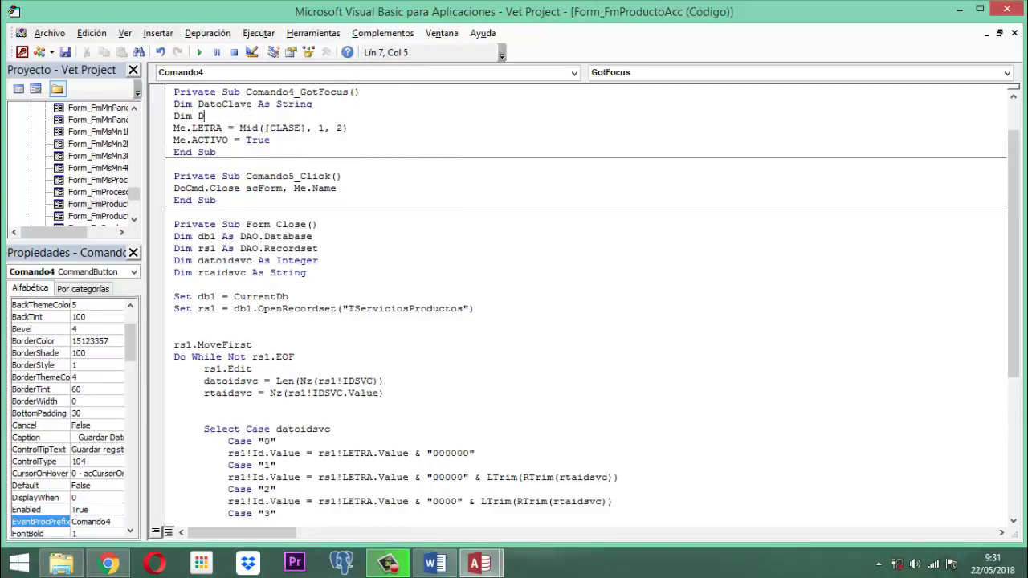
{"action": "type", "text": "atoLinea As String"}
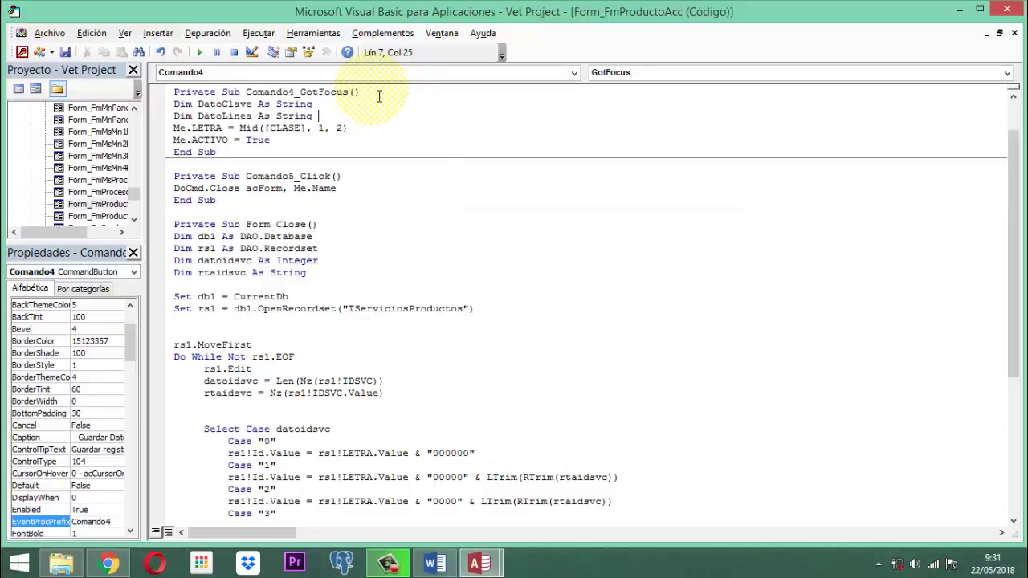
{"action": "key", "text": "Return"}
Step: Assign DatoClase = "PRODUCTO" and DatoLinea = "ACCESORIOS"
{"action": "type", "text": "DatoC"}
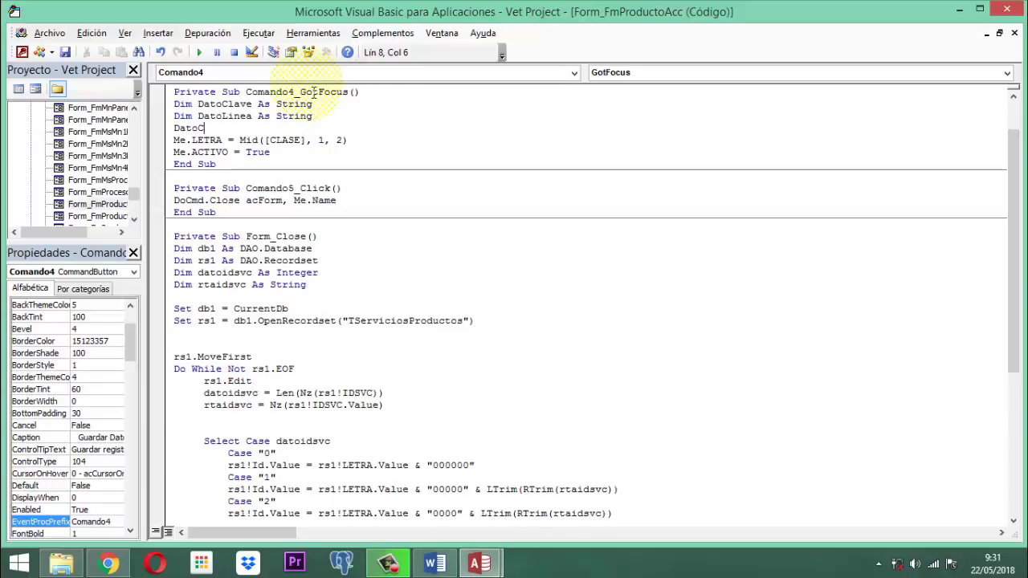
{"action": "left_click", "coordinate": [245, 105]}
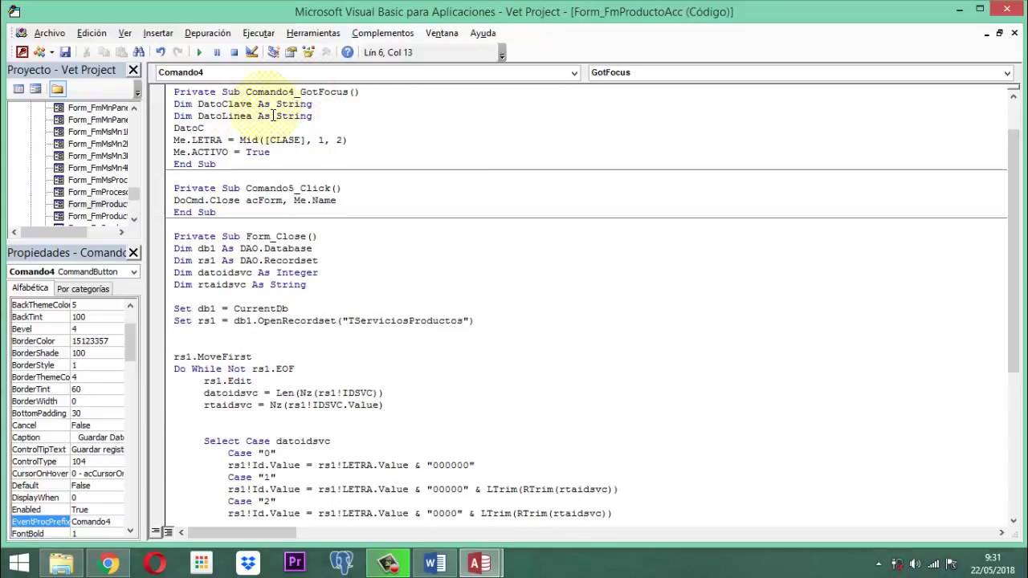
{"action": "left_click", "coordinate": [215, 130]}
{"action": "type", "text": "lase"}
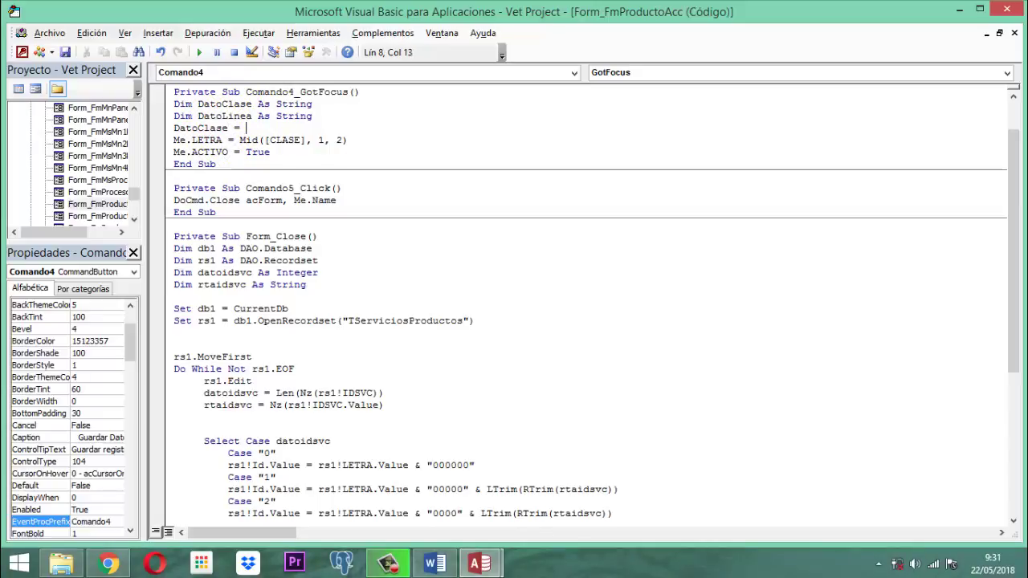
{"action": "type", "text": " = \"PRODUCTO\""}
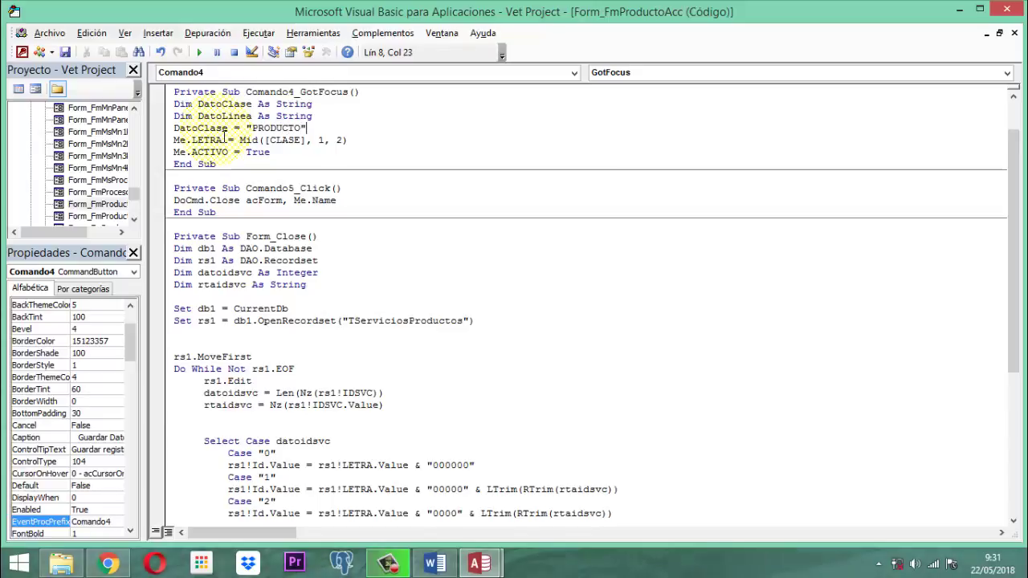
{"action": "key", "text": "Return"}
{"action": "type", "text": "D"}
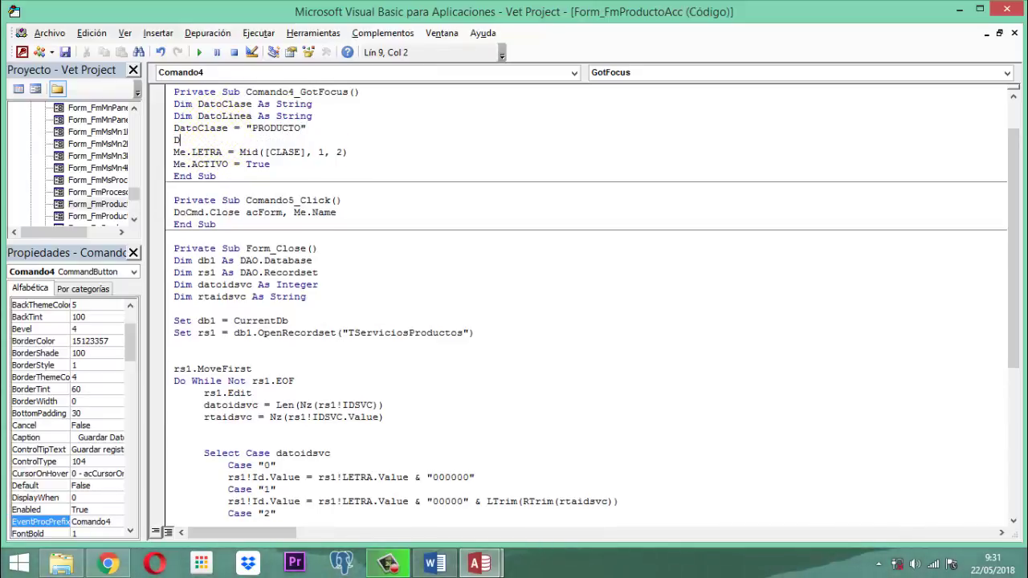
{"action": "type", "text": "atoLinea = \"ACCESO"}
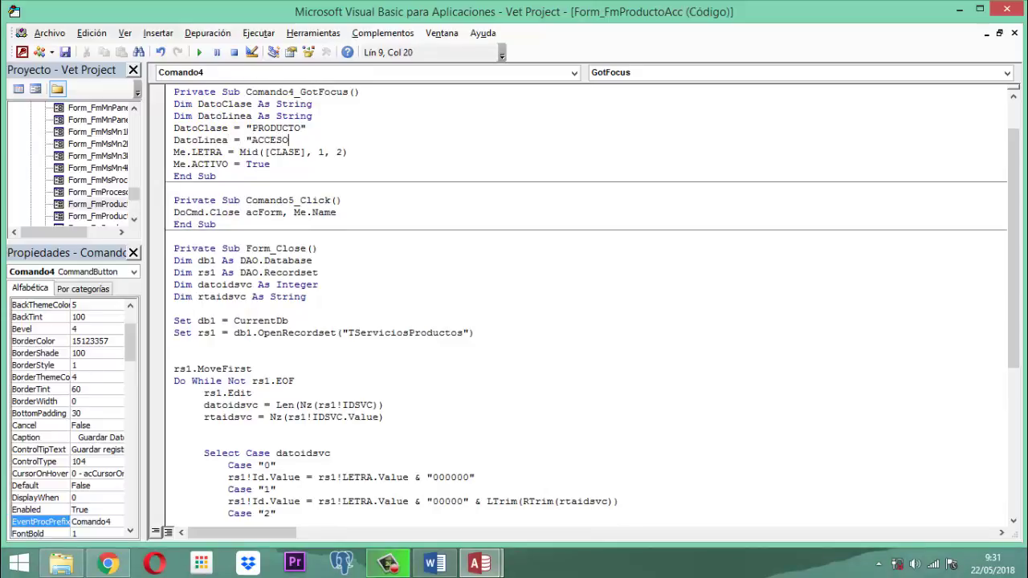
{"action": "type", "text": "RIO"}
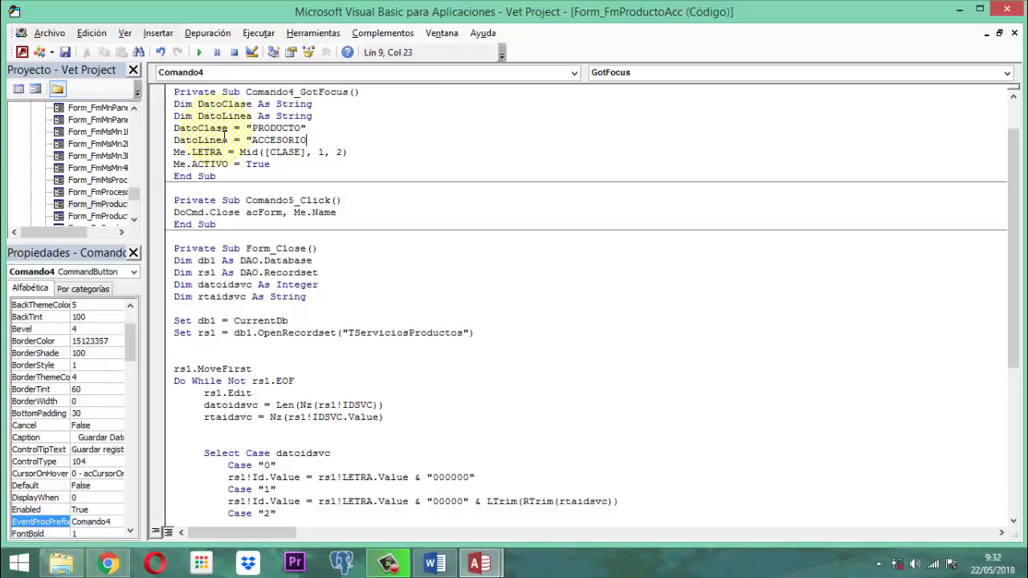
{"action": "type", "text": "S\""}
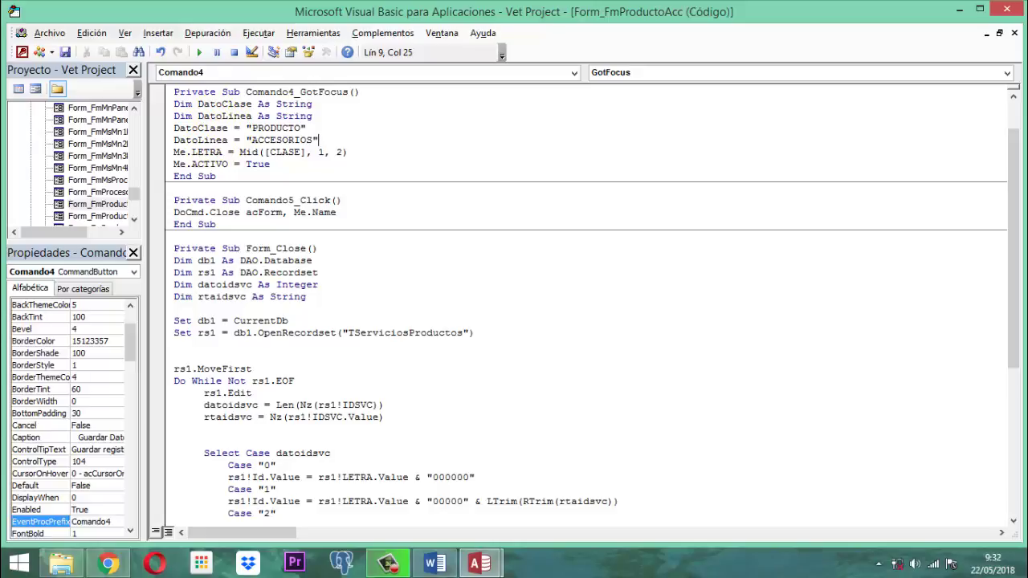
Step: Add the lines Me.CLASE.Value = DatoClase and Me.LINEA.Value = DatoLinea to Comando4_GotFocus
{"action": "key", "text": "Return"}
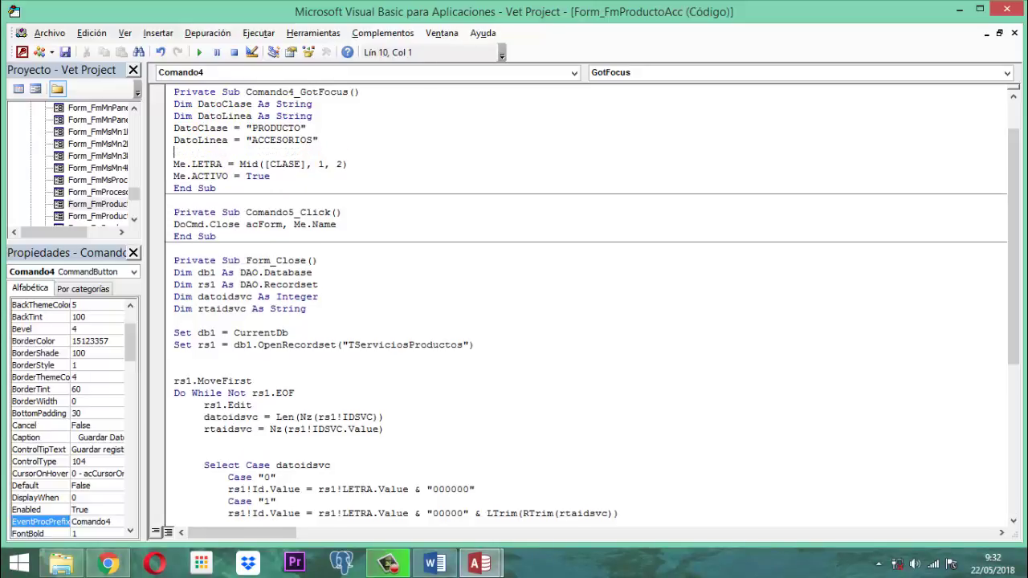
{"action": "type", "text": "Me.CLA"}
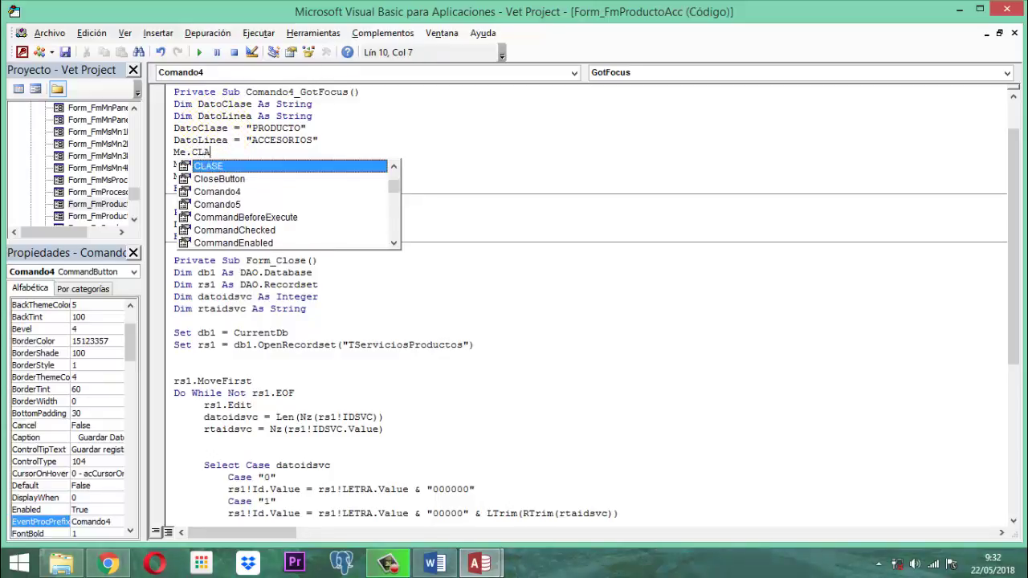
{"action": "key", "text": "Tab"}
{"action": "type", "text": ".VA"}
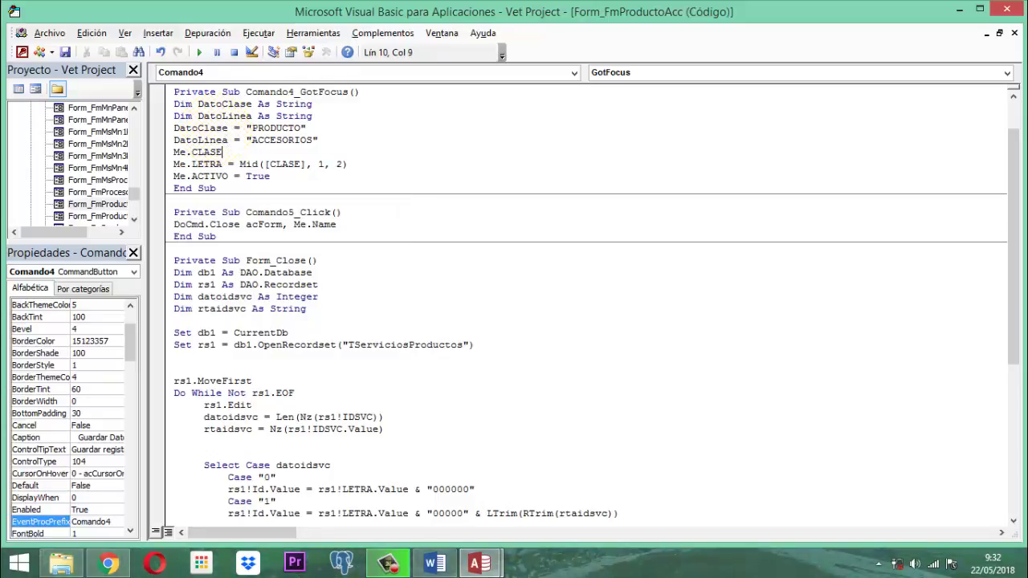
{"action": "type", "text": "L = dAtoClase"}
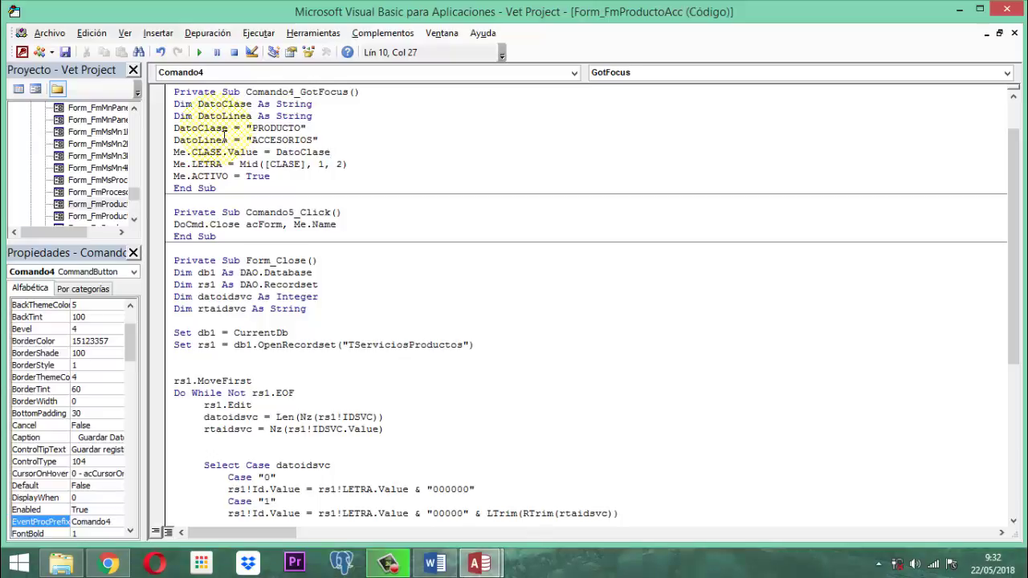
{"action": "key", "text": "Return"}
{"action": "type", "text": "M"}
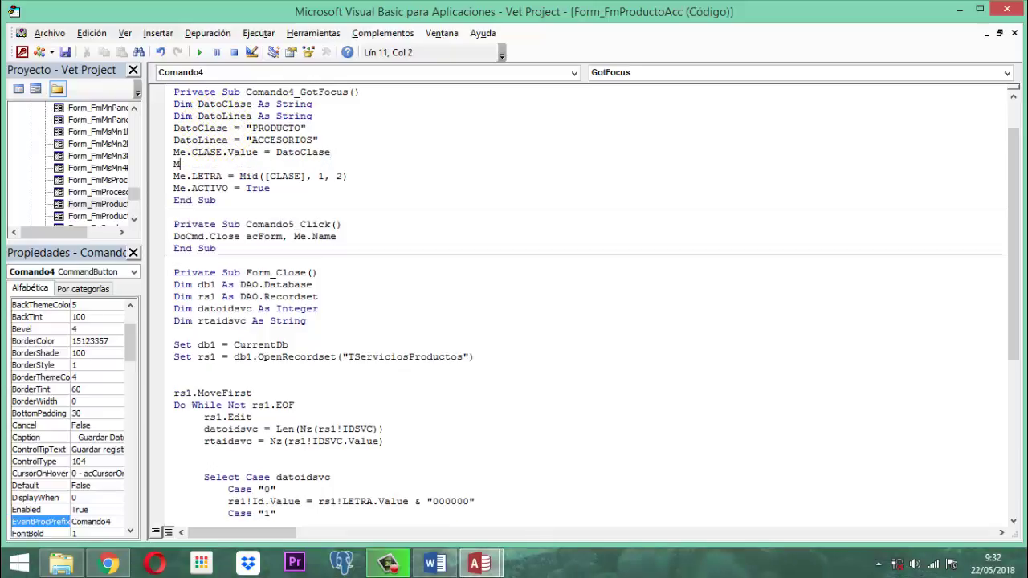
{"action": "type", "text": "e.LI"}
{"action": "key", "text": "Tab"}
{"action": "type", "text": ".value ="}
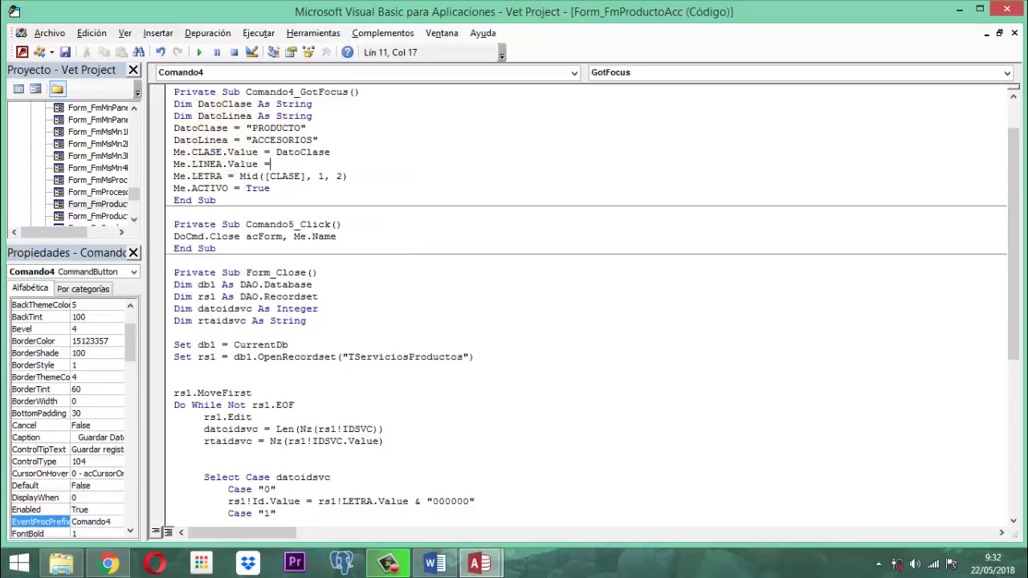
{"action": "type", "text": " DatoLinea"}
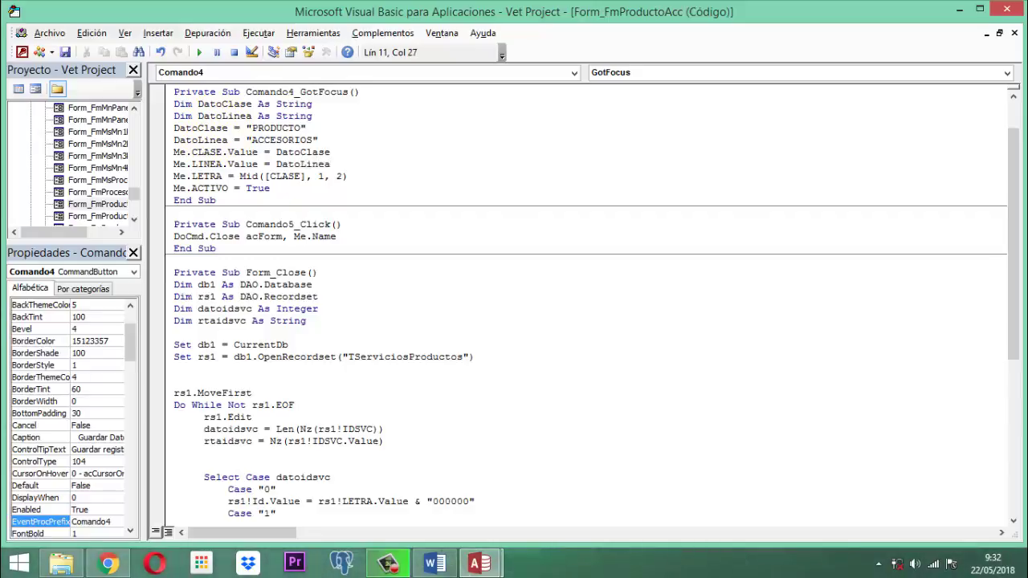
{"action": "left_click", "coordinate": [438, 189]}
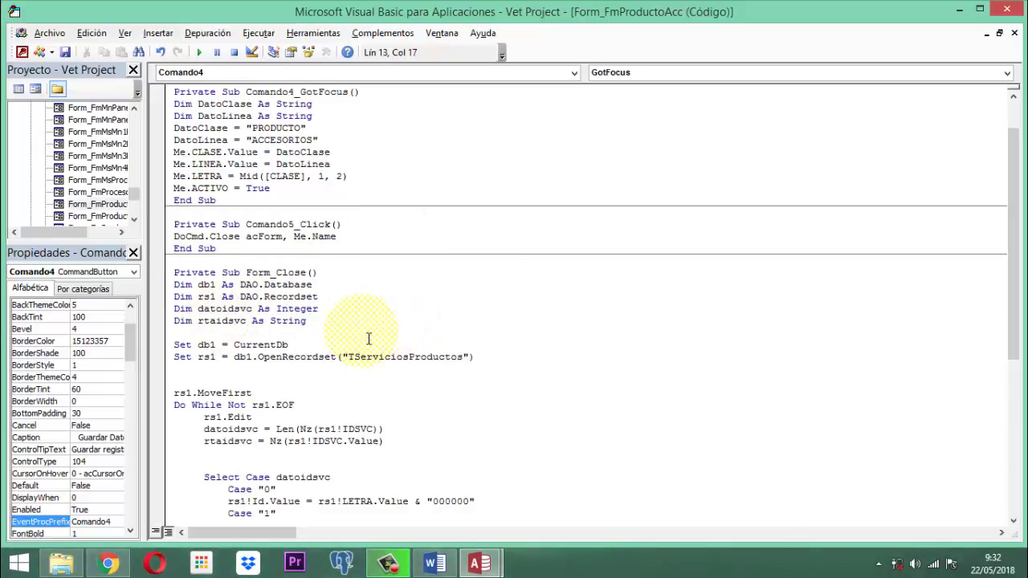
Step: Change the closing MsgBox wording from 'servicios' to 'producto'
{"action": "scroll", "coordinate": [372, 338], "scroll_direction": "down", "scroll_amount": 3}
{"action": "scroll", "coordinate": [373, 338], "scroll_direction": "down", "scroll_amount": 5}
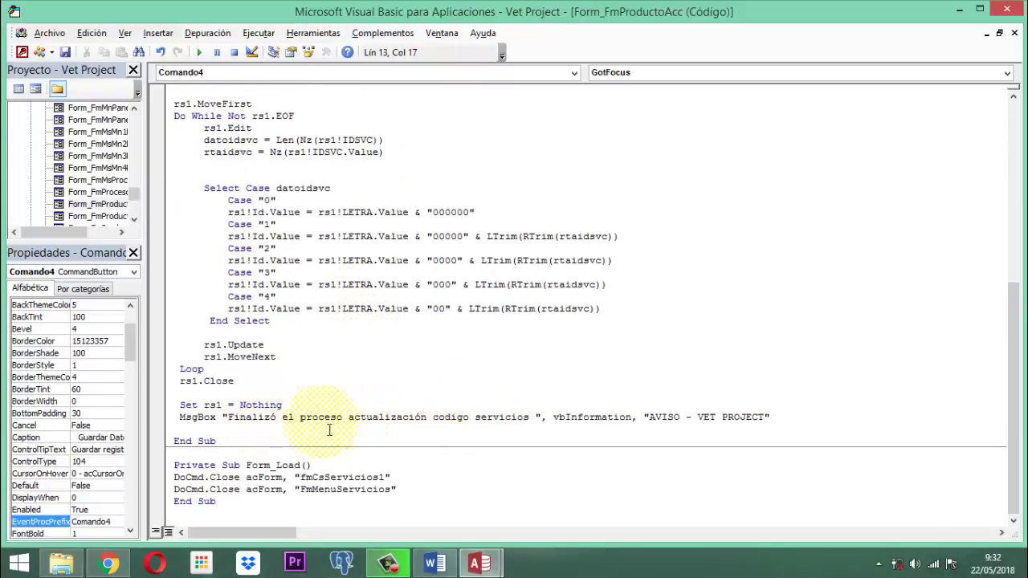
{"action": "left_click", "coordinate": [494, 422]}
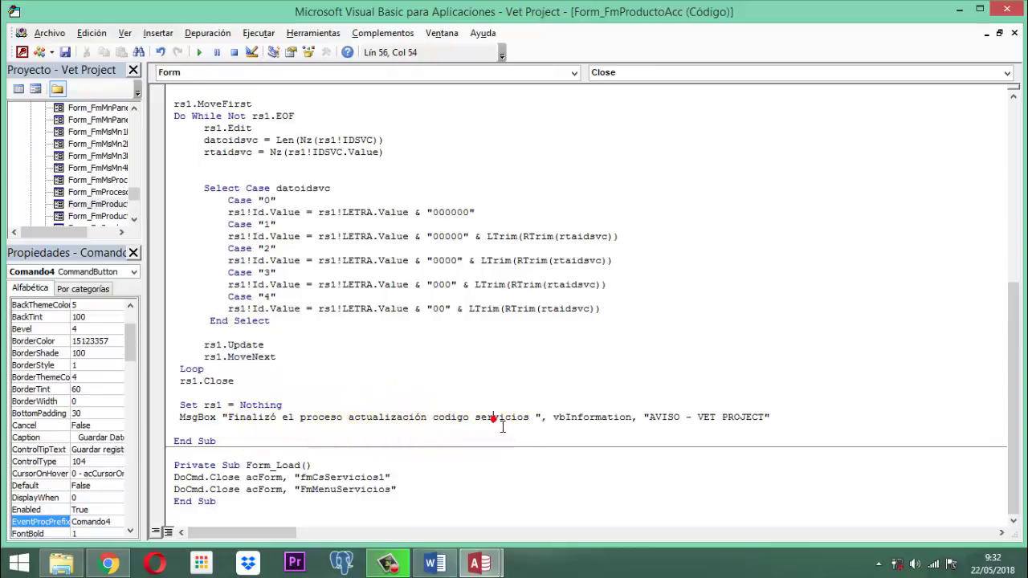
{"action": "double_click", "coordinate": [495, 423]}
{"action": "type", "text": "produ"}
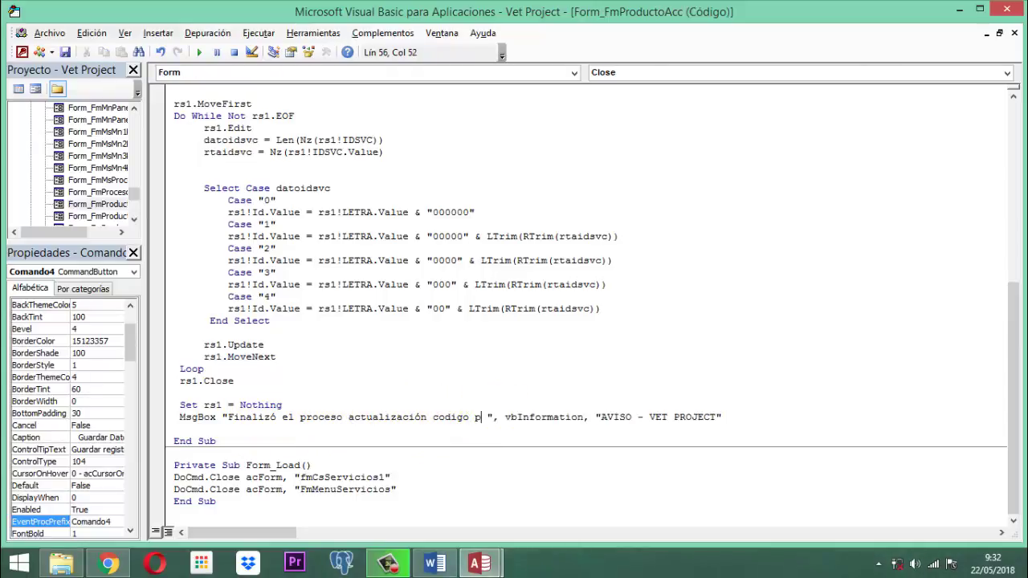
{"action": "type", "text": "cto"}
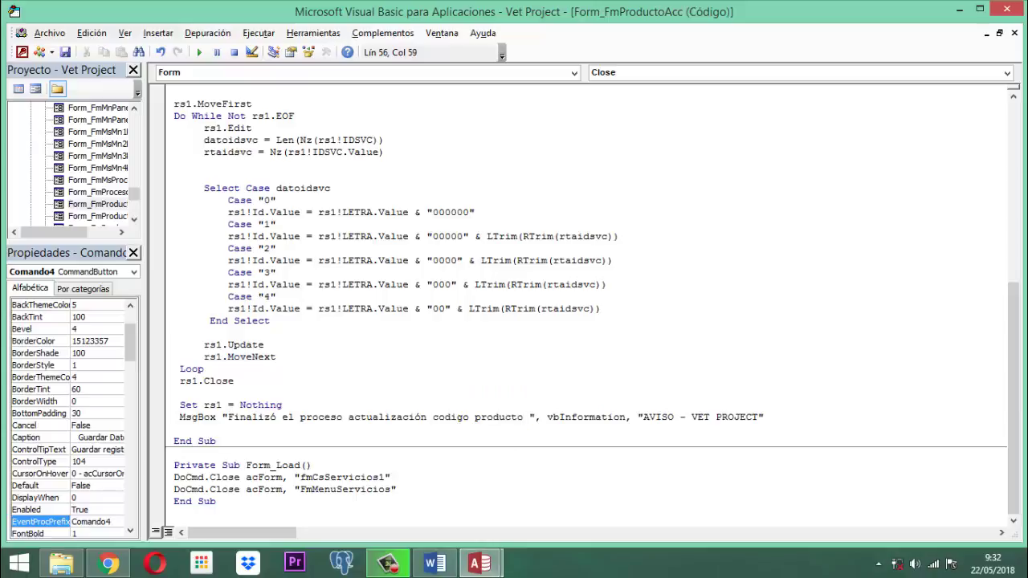
Step: Make Form_Load close fmCs1n2producto and FmMenuProductos instead of the services forms
{"action": "left_click", "coordinate": [417, 470]}
{"action": "left_click", "coordinate": [413, 481]}
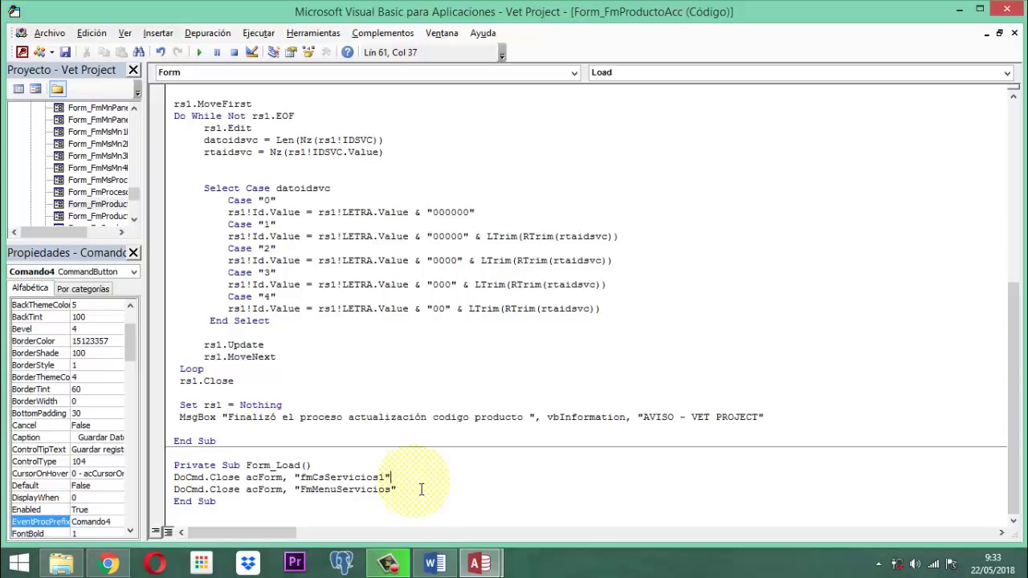
{"action": "key", "text": "BackSpace"}
{"action": "key", "text": "BackSpace"}
{"action": "key", "text": "BackSpace"}
{"action": "key", "text": "BackSpace"}
{"action": "key", "text": "BackSpace"}
{"action": "key", "text": "BackSpace"}
{"action": "key", "text": "BackSpace"}
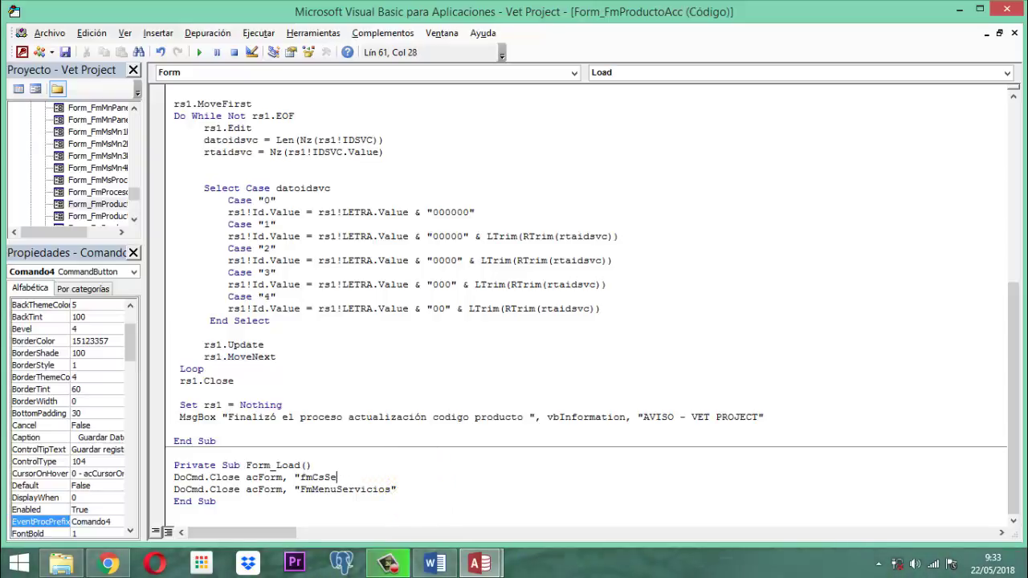
{"action": "type", "text": "1n2producto\""}
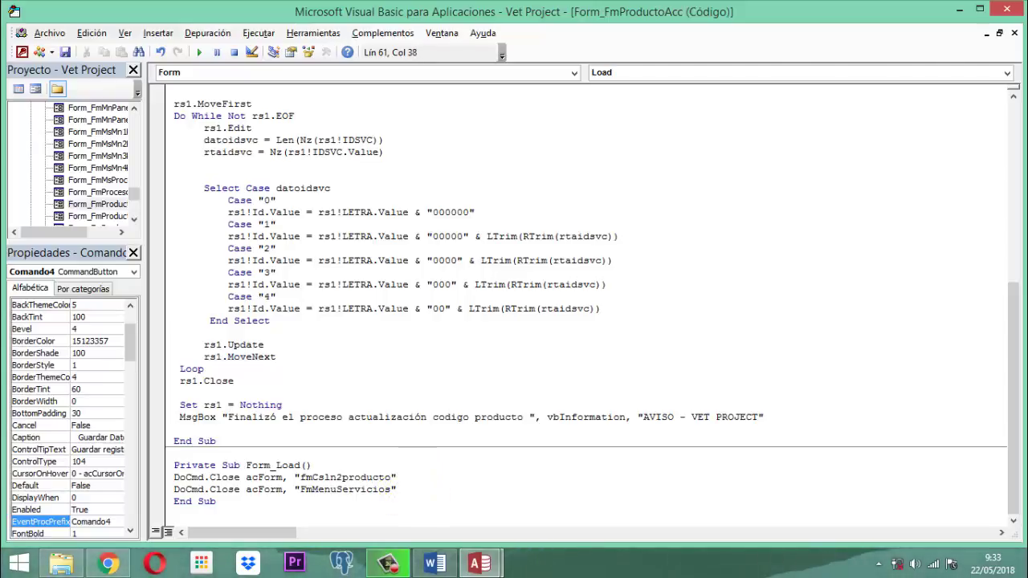
{"action": "left_click", "coordinate": [428, 497]}
{"action": "key", "text": "BackSpace"}
{"action": "key", "text": "BackSpace"}
{"action": "key", "text": "BackSpace"}
{"action": "key", "text": "BackSpace"}
{"action": "key", "text": "BackSpace"}
{"action": "key", "text": "BackSpace"}
{"action": "key", "text": "BackSpace"}
{"action": "key", "text": "BackSpace"}
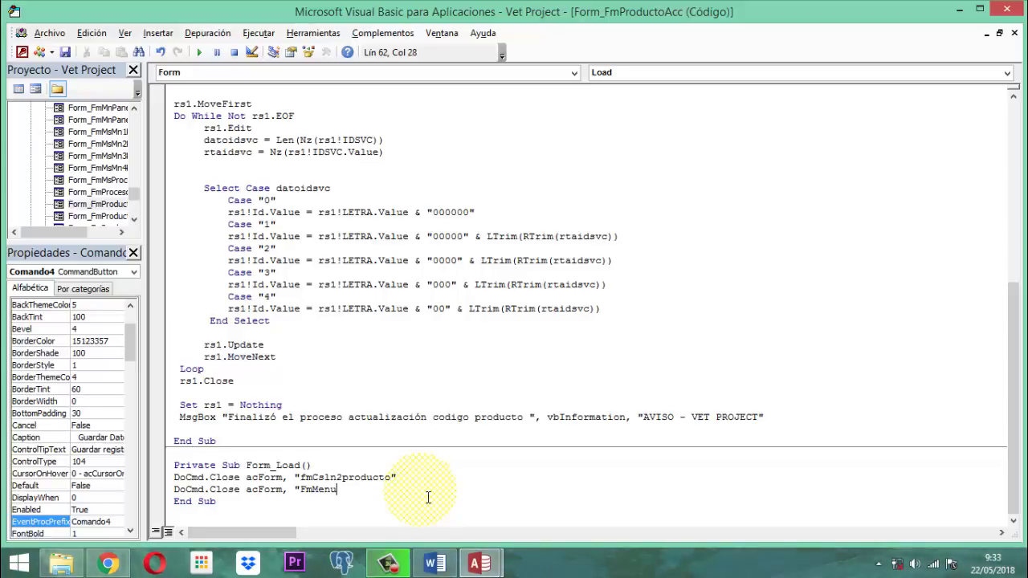
{"action": "type", "text": "Productos"}
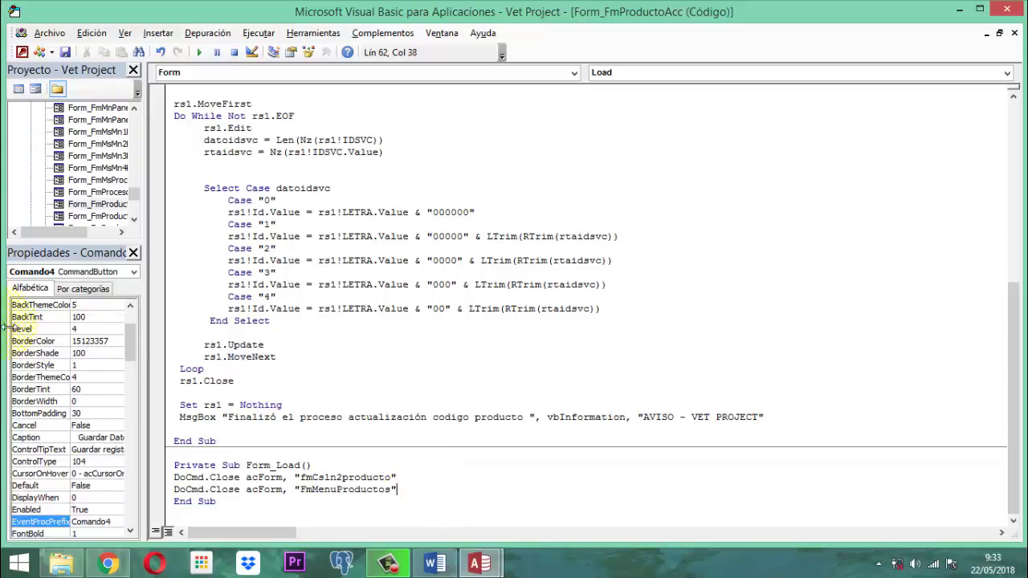
{"action": "scroll", "coordinate": [424, 310], "scroll_direction": "up", "scroll_amount": 9}
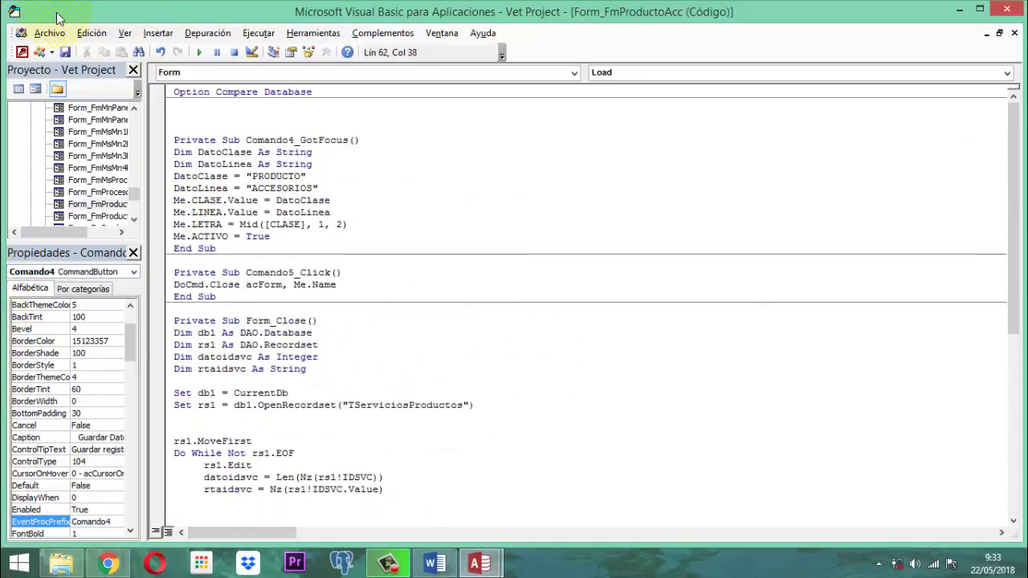
Step: Save the VBA code, then close the editor and the Property Sheet
{"action": "left_click", "coordinate": [65, 52]}
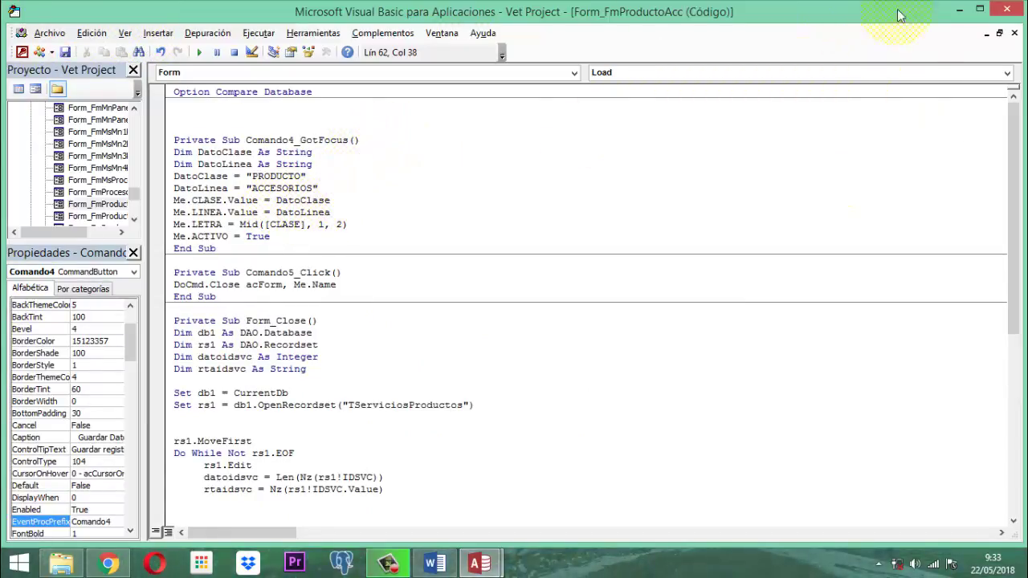
{"action": "left_click", "coordinate": [1008, 10]}
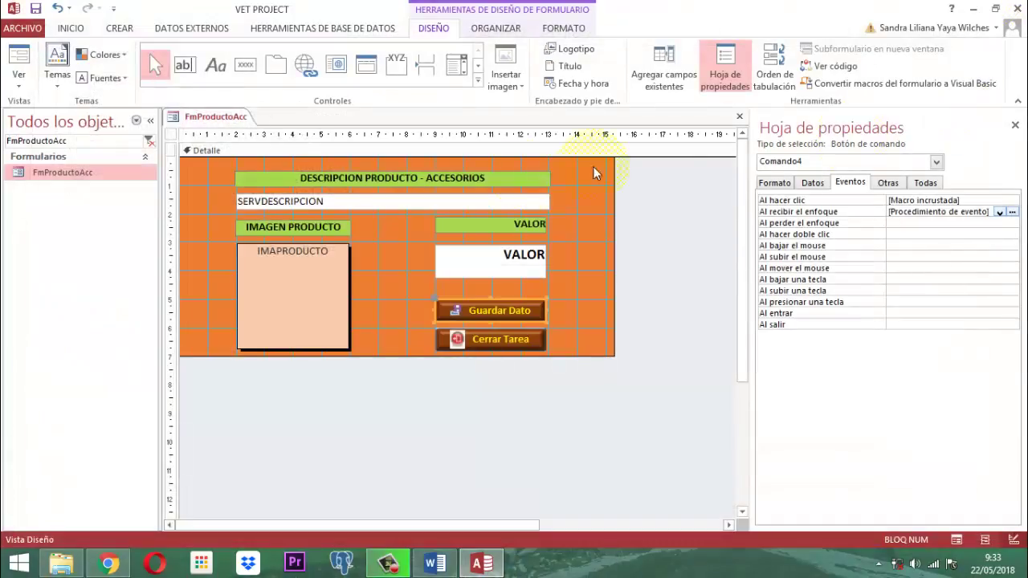
{"action": "left_click", "coordinate": [1015, 125]}
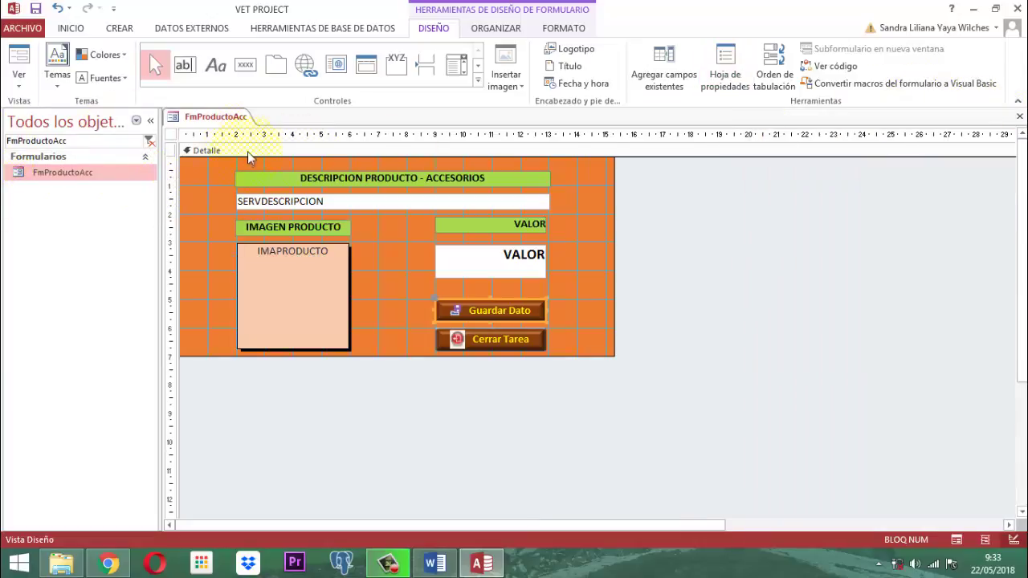
Step: Save and close the FmProductoAcc form
{"action": "right_click", "coordinate": [210, 118]}
{"action": "left_click", "coordinate": [238, 129]}
{"action": "right_click", "coordinate": [224, 116]}
{"action": "left_click", "coordinate": [241, 127]}
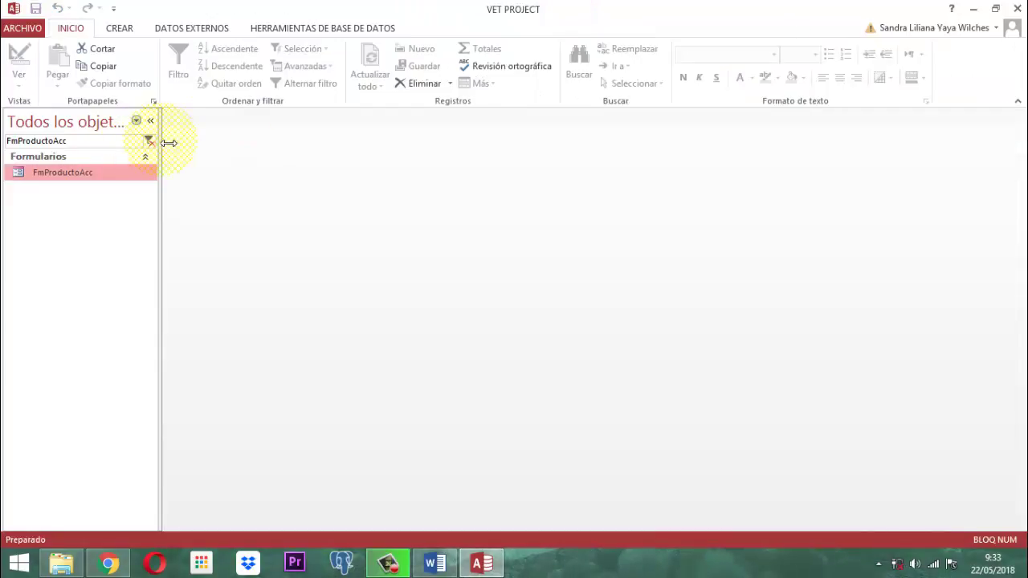
Step: Clear the navigation filter, review the TServiciosProductos table's 193 records, then close it
{"action": "left_click", "coordinate": [149, 142]}
{"action": "scroll", "coordinate": [80, 495], "scroll_direction": "down", "scroll_amount": 1}
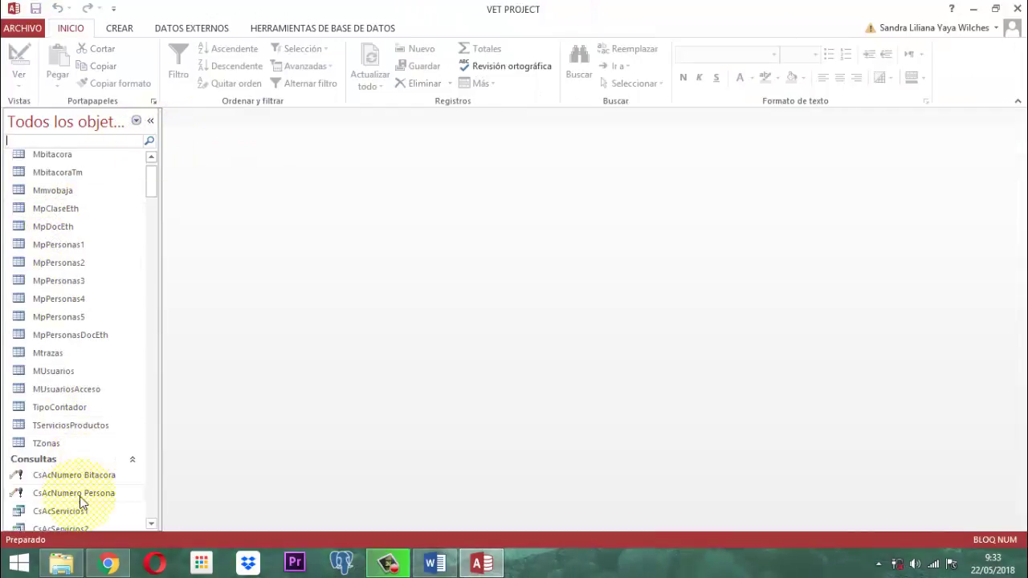
{"action": "double_click", "coordinate": [70, 428]}
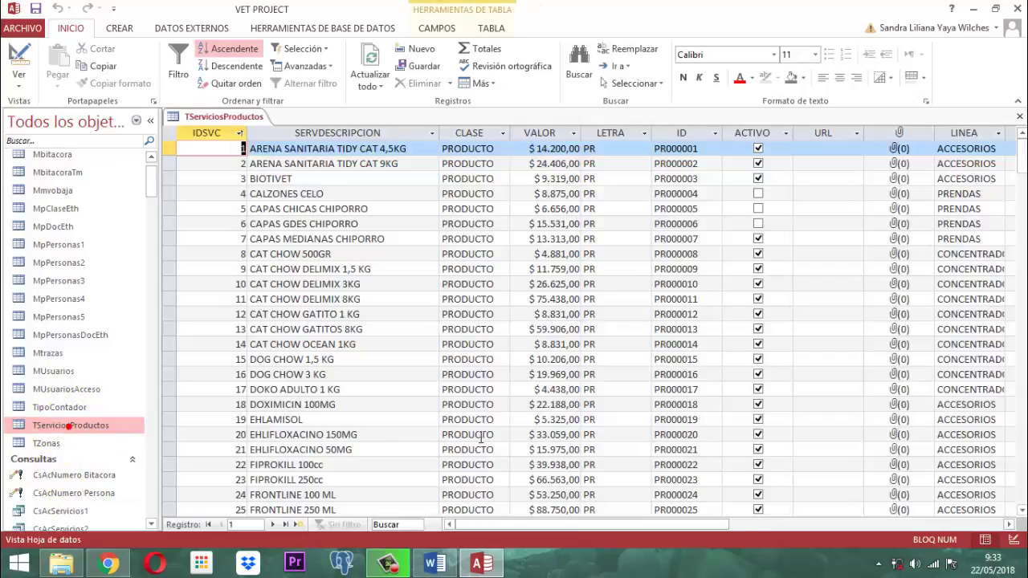
{"action": "scroll", "coordinate": [702, 380], "scroll_direction": "down", "scroll_amount": 5}
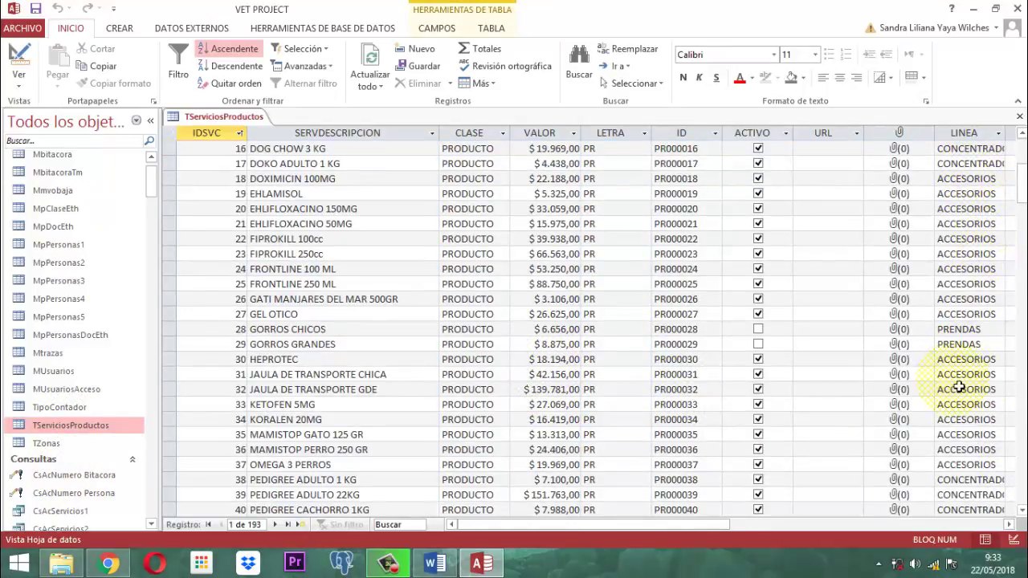
{"action": "right_click", "coordinate": [238, 117]}
{"action": "left_click", "coordinate": [273, 144]}
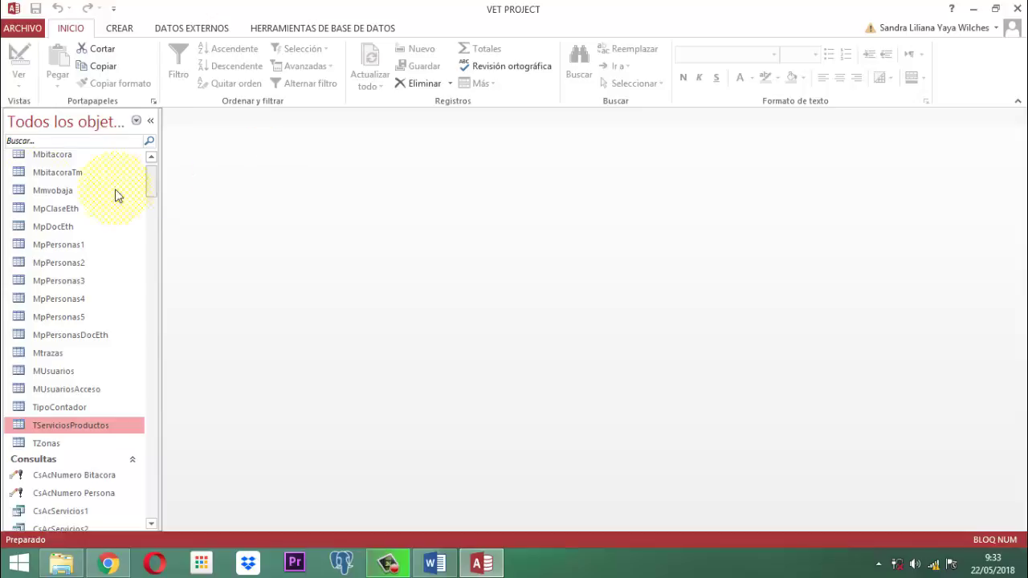
{"action": "left_click", "coordinate": [41, 143]}
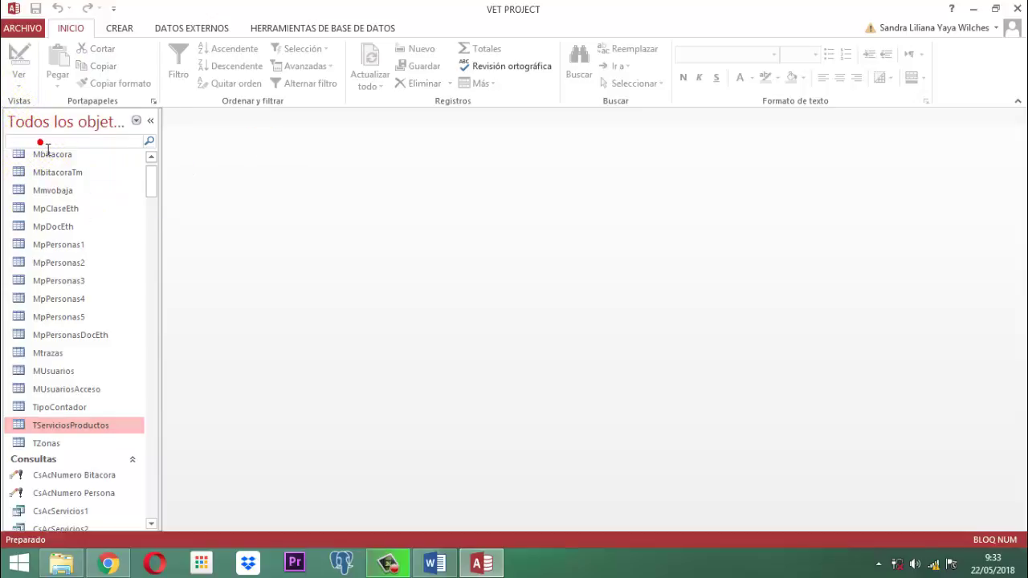
Step: Filter the navigation pane by 'FmCsIn2p' so only the FmCsIn2producto form shows
{"action": "type", "text": "F"}
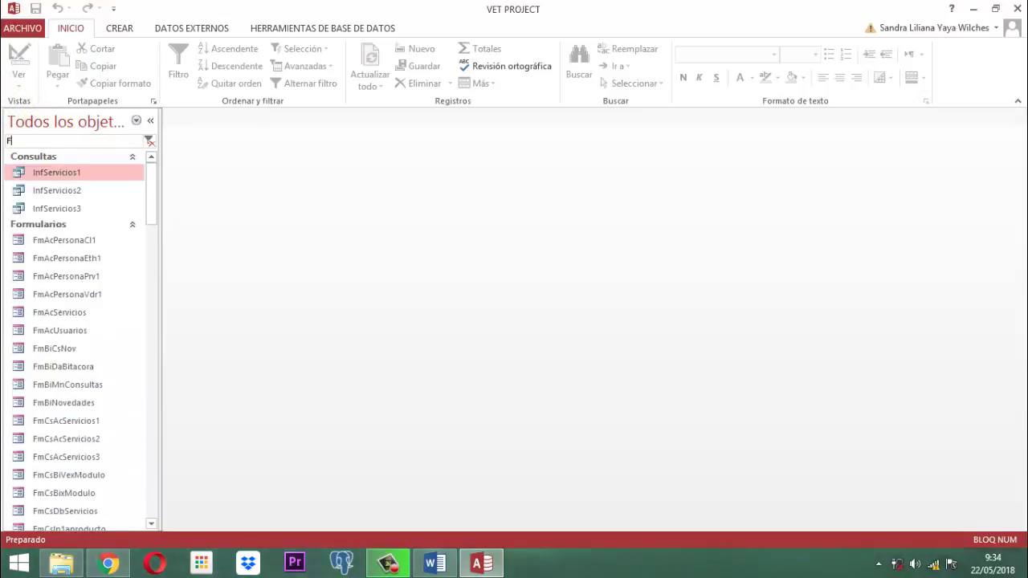
{"action": "type", "text": "mCsI"}
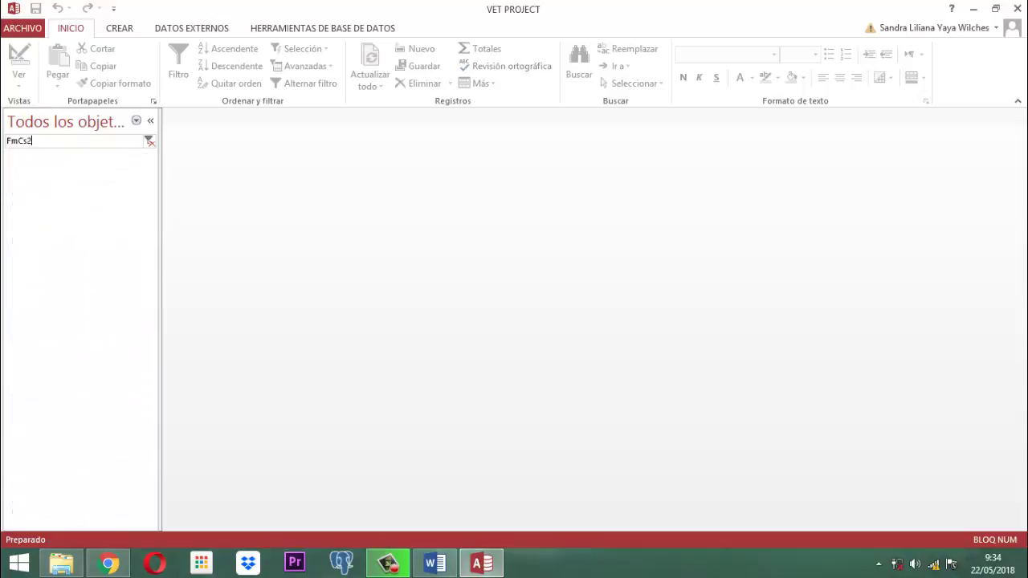
{"action": "type", "text": "n2"}
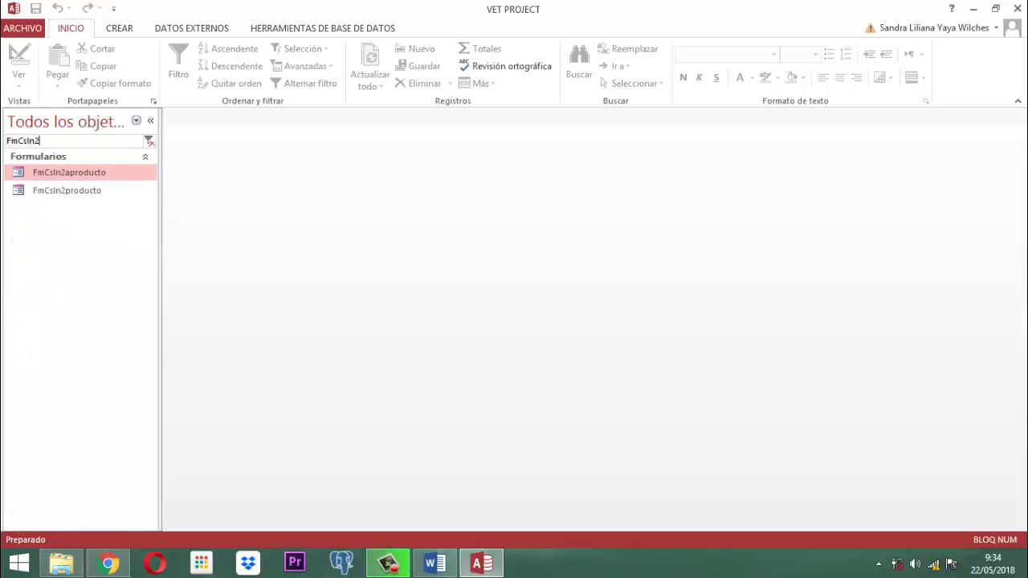
{"action": "type", "text": "pro"}
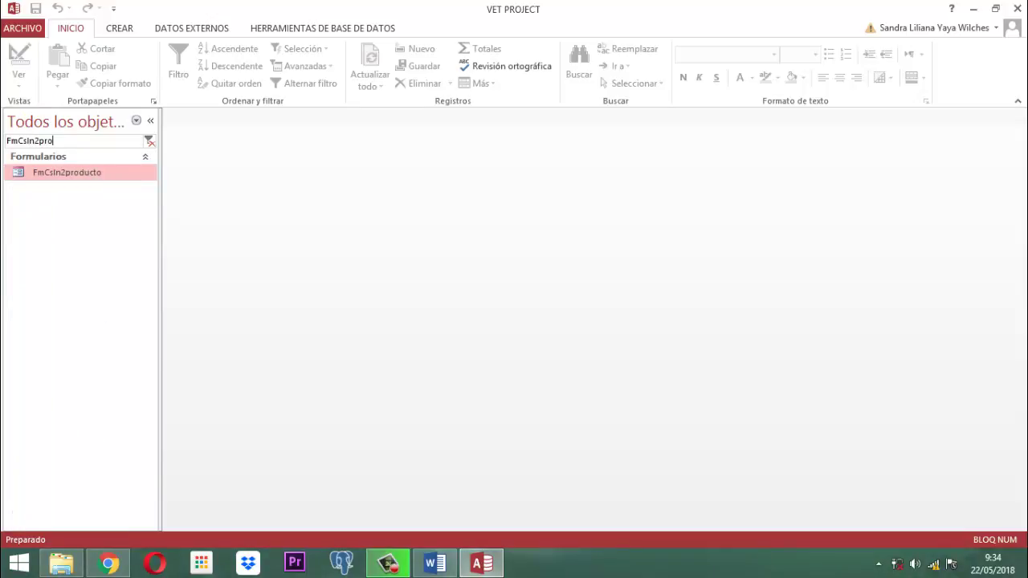
{"action": "right_click", "coordinate": [70, 172]}
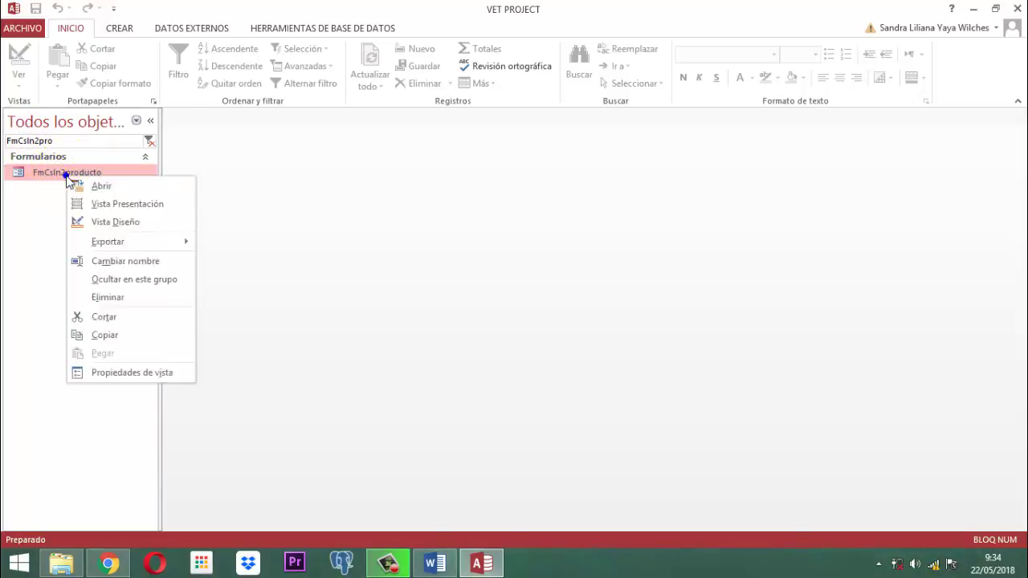
Step: Open FmCsIn2producto in Design View and set Crear Nuevo Item's hover colour to Énfasis 6
{"action": "left_click", "coordinate": [104, 223]}
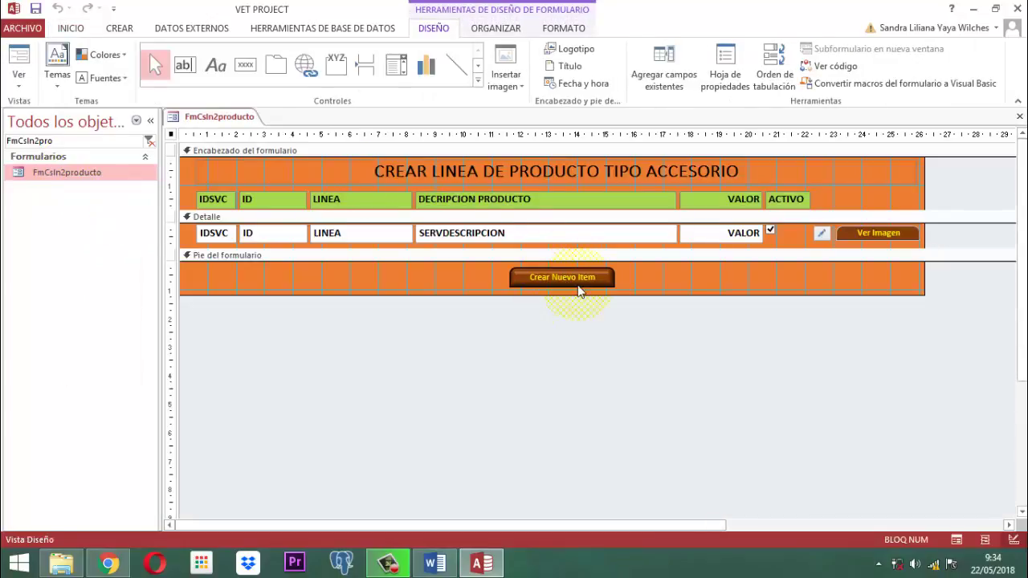
{"action": "left_click", "coordinate": [584, 283]}
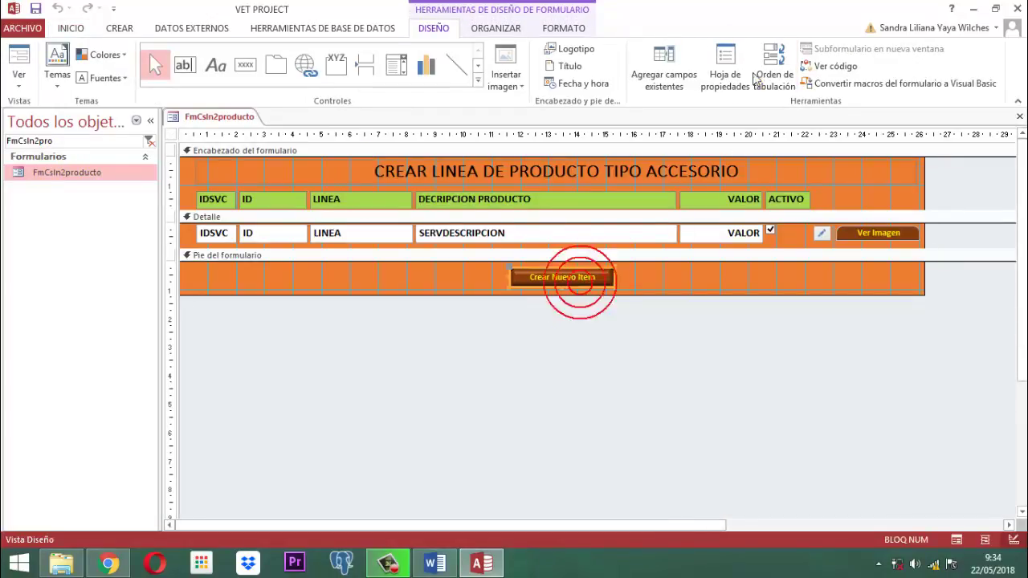
{"action": "left_click", "coordinate": [727, 66]}
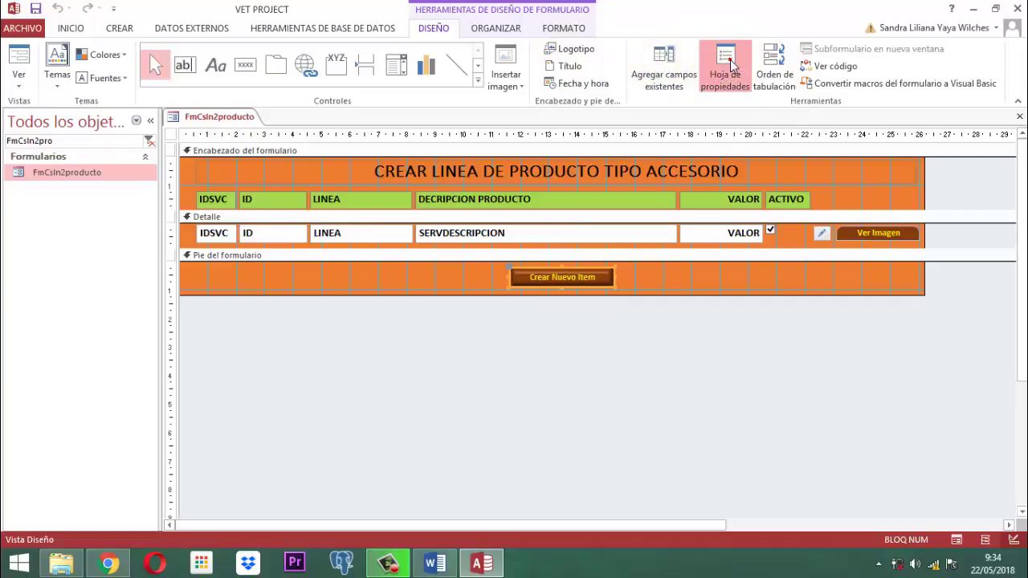
{"action": "left_click", "coordinate": [775, 184]}
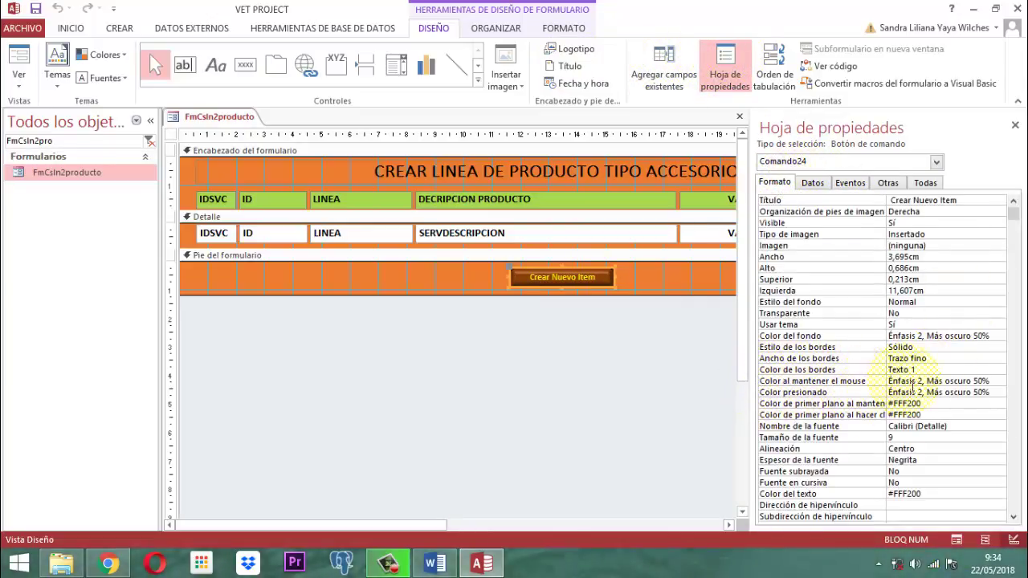
{"action": "left_click", "coordinate": [997, 382]}
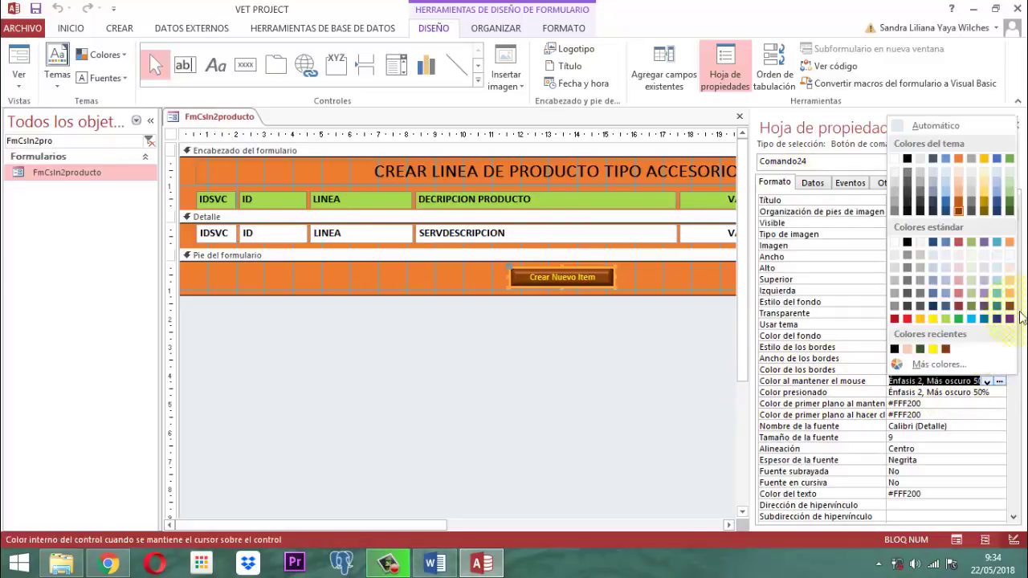
{"action": "left_click", "coordinate": [1010, 211]}
{"action": "left_click", "coordinate": [1015, 126]}
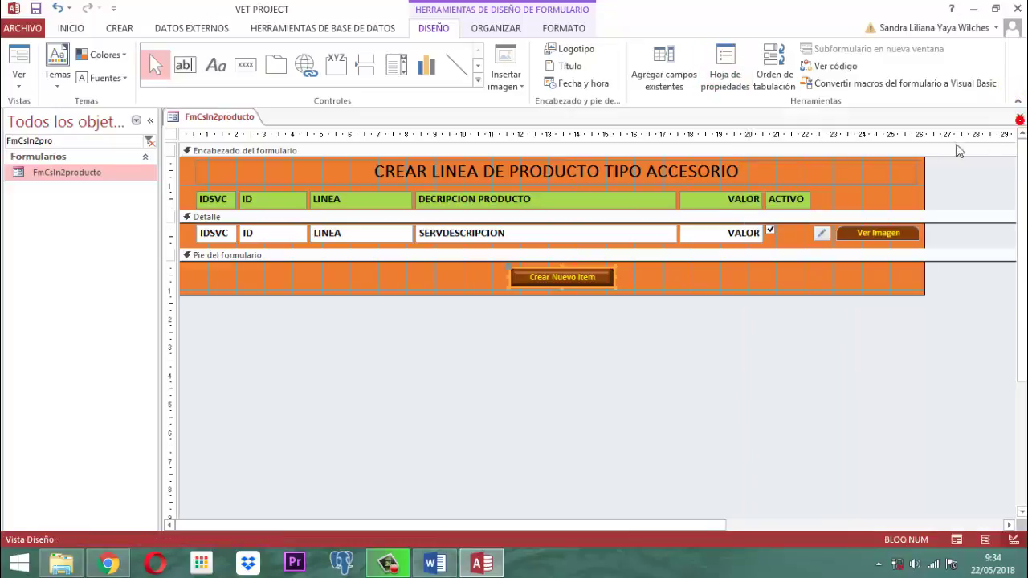
Step: Start a builder for the button's Al hacer clic event
{"action": "left_click", "coordinate": [732, 68]}
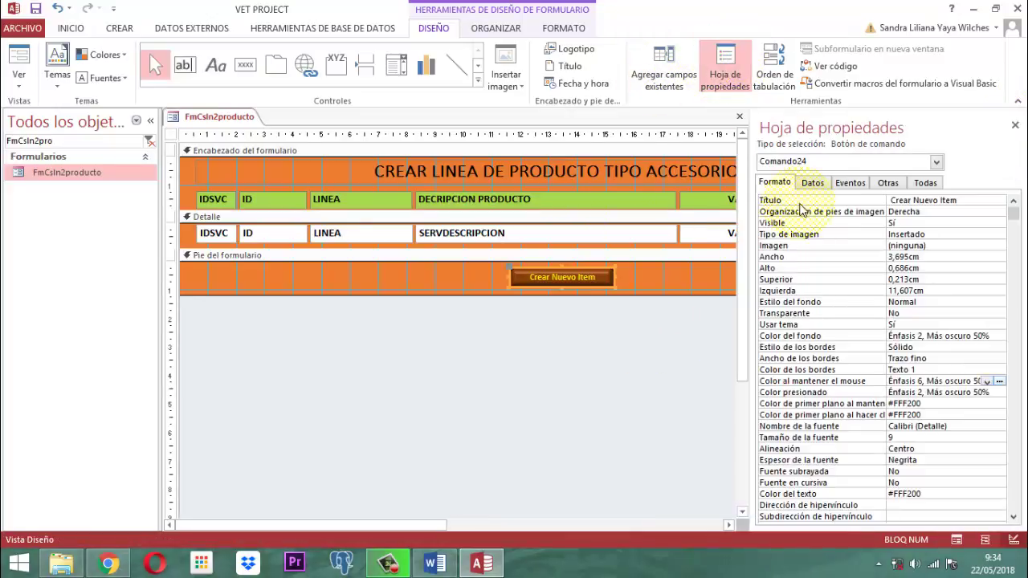
{"action": "left_click", "coordinate": [849, 182]}
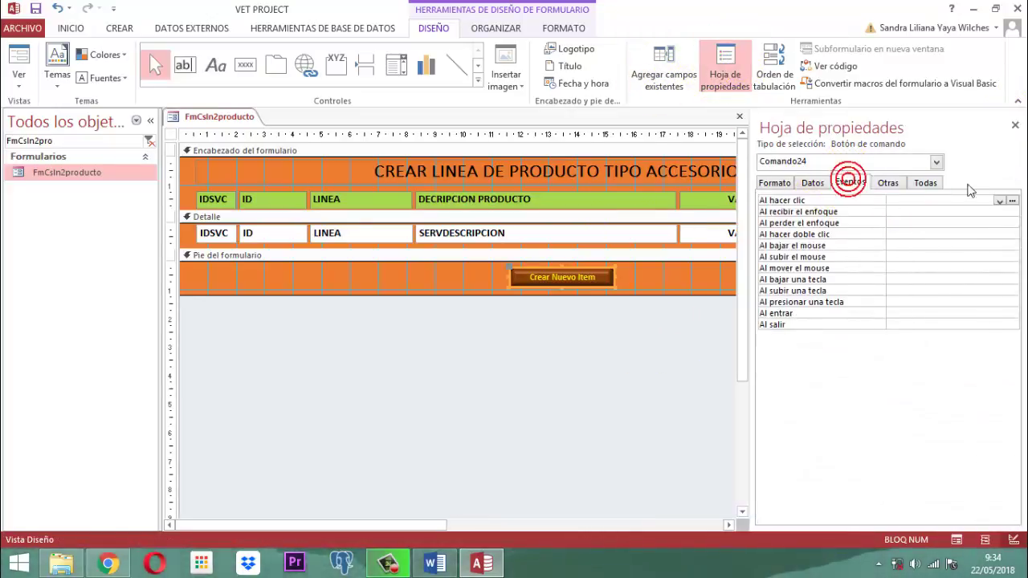
{"action": "left_click", "coordinate": [1013, 201]}
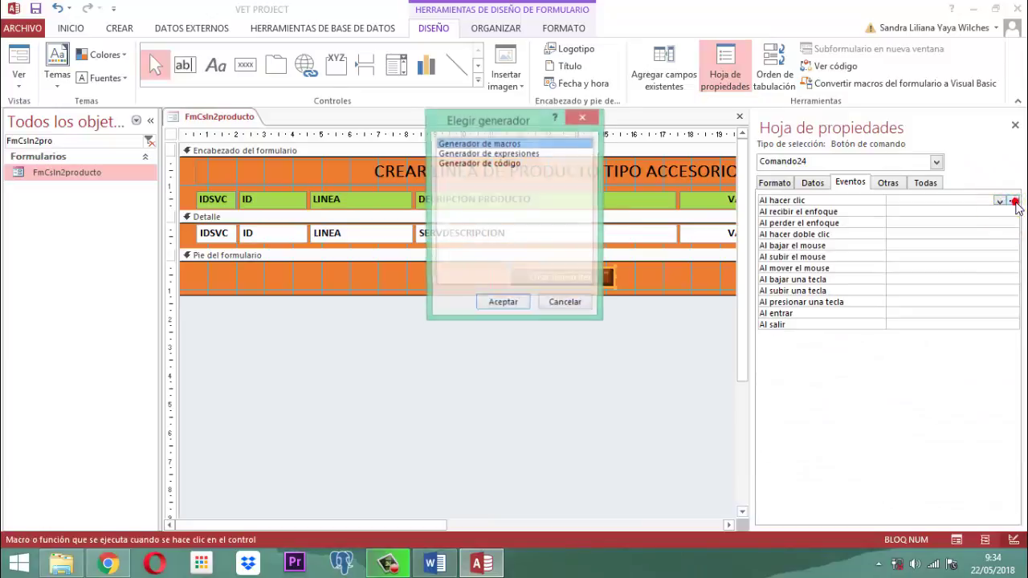
Step: Make Comando24_Click run DoCmd.OpenForm "FmProductoAcc" via the Code Builder, then close the editor
{"action": "left_click", "coordinate": [502, 305]}
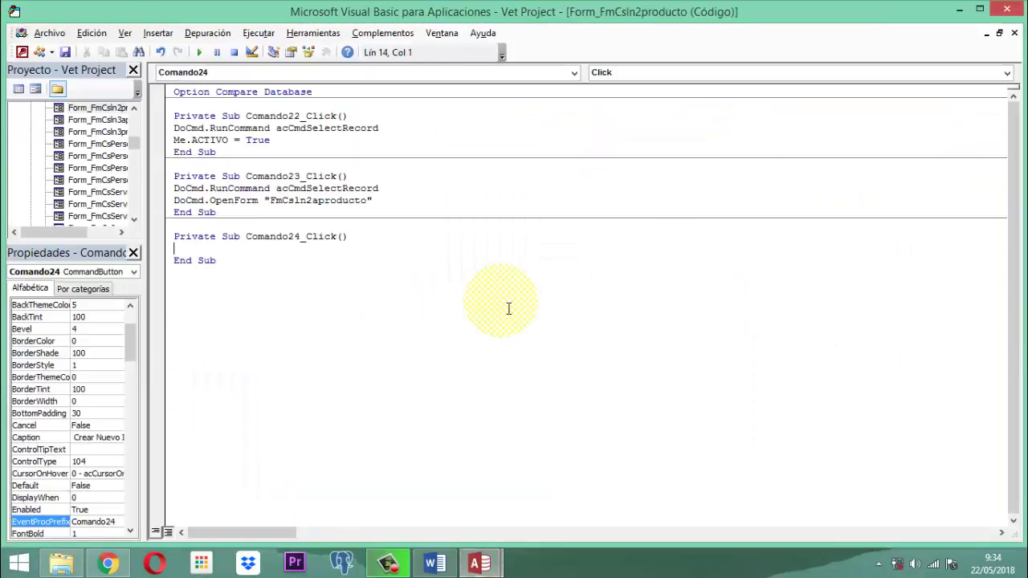
{"action": "type", "text": "D"}
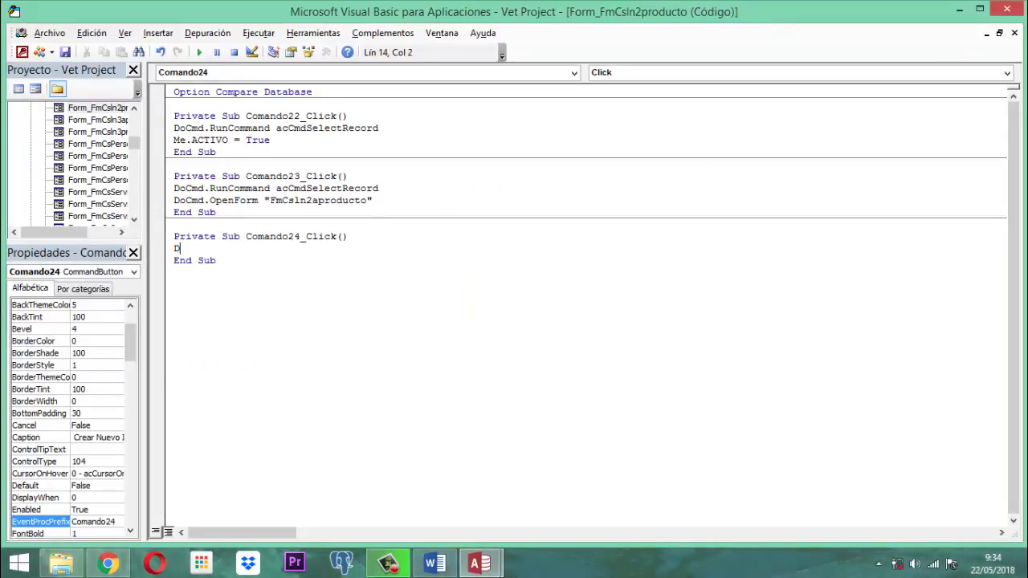
{"action": "type", "text": "ocmd"}
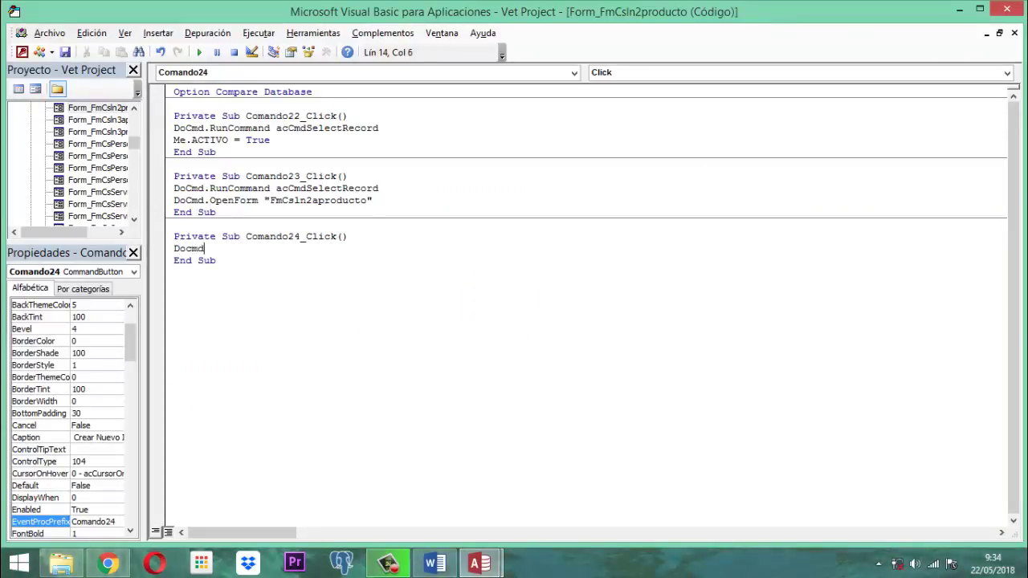
{"action": "type", "text": ".OpenForm \"FmProductoAcc"}
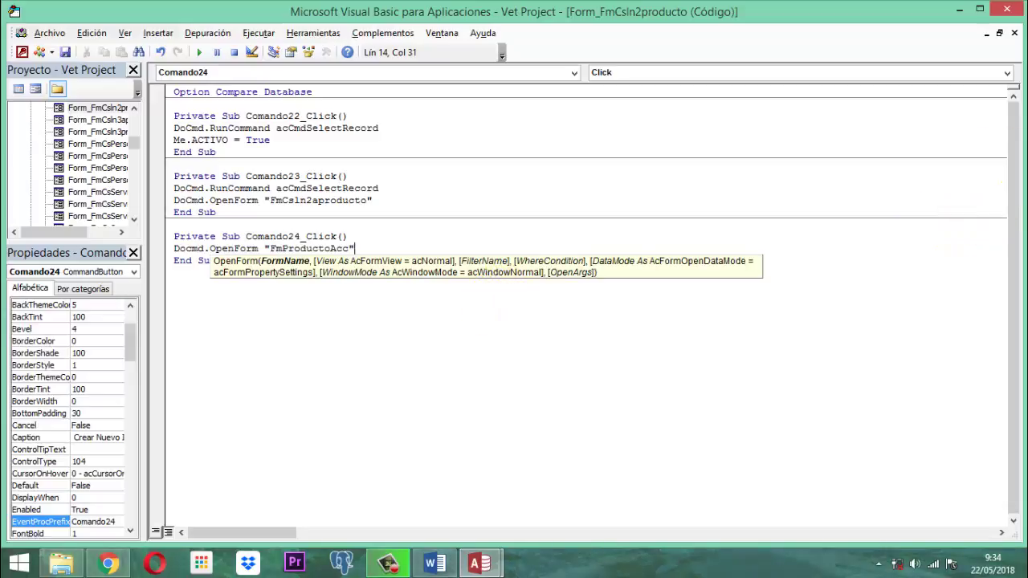
{"action": "left_click", "coordinate": [1008, 11]}
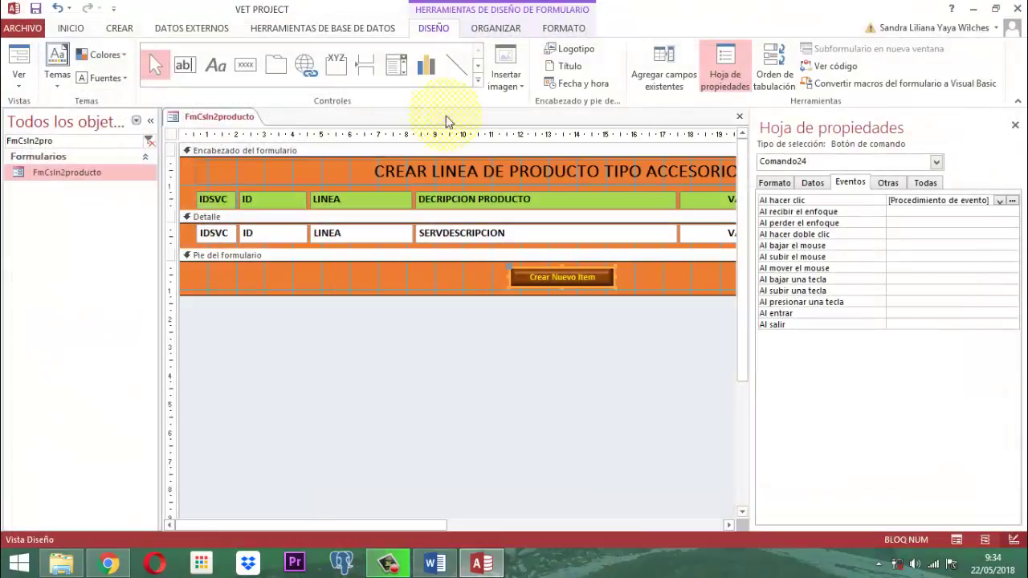
Step: Close the Property Sheet and the FmCsIn2producto design view
{"action": "left_click", "coordinate": [1014, 125]}
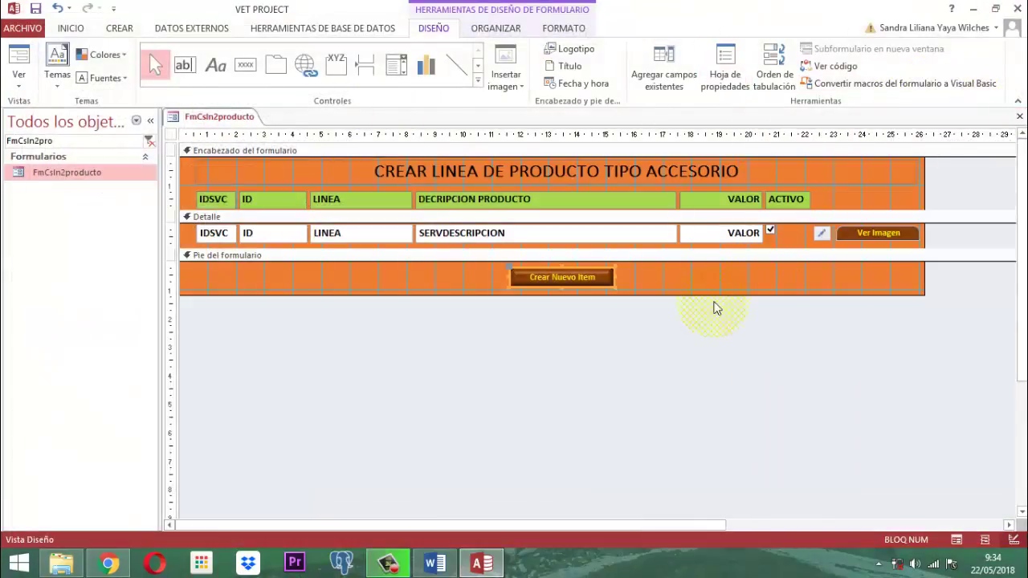
{"action": "right_click", "coordinate": [223, 120]}
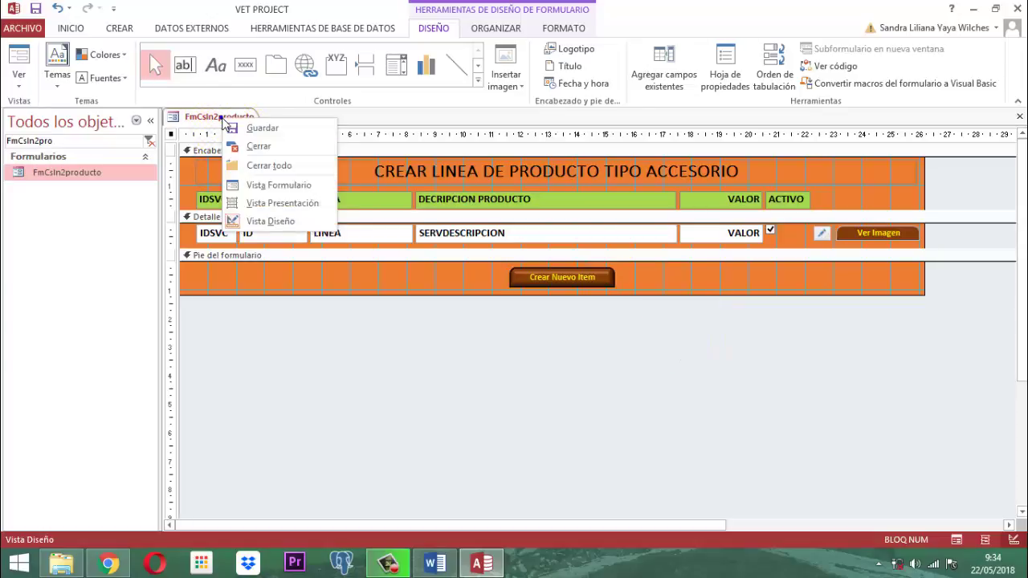
{"action": "left_click", "coordinate": [245, 116]}
{"action": "right_click", "coordinate": [239, 116]}
{"action": "left_click", "coordinate": [315, 149]}
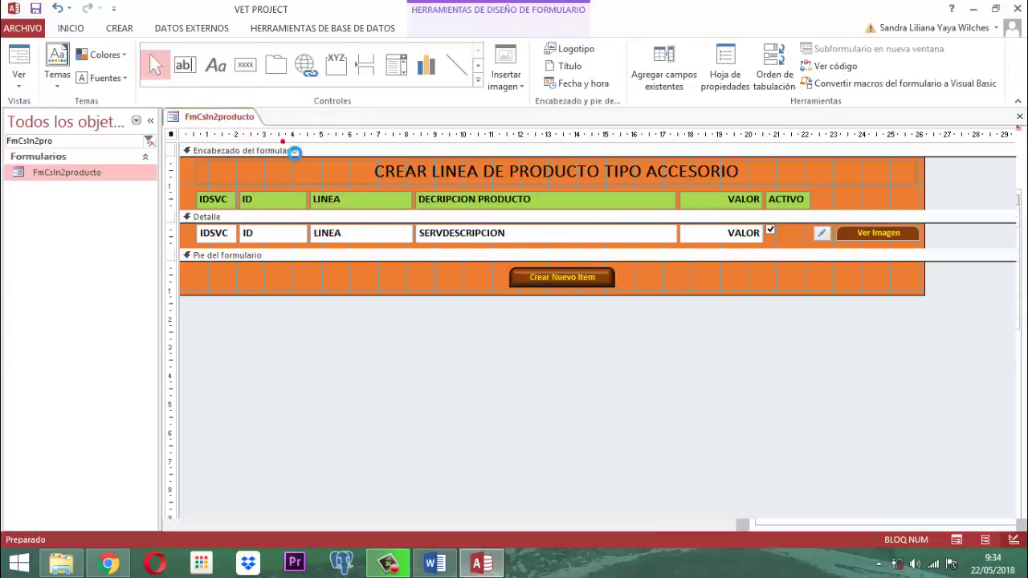
{"action": "left_click", "coordinate": [283, 142]}
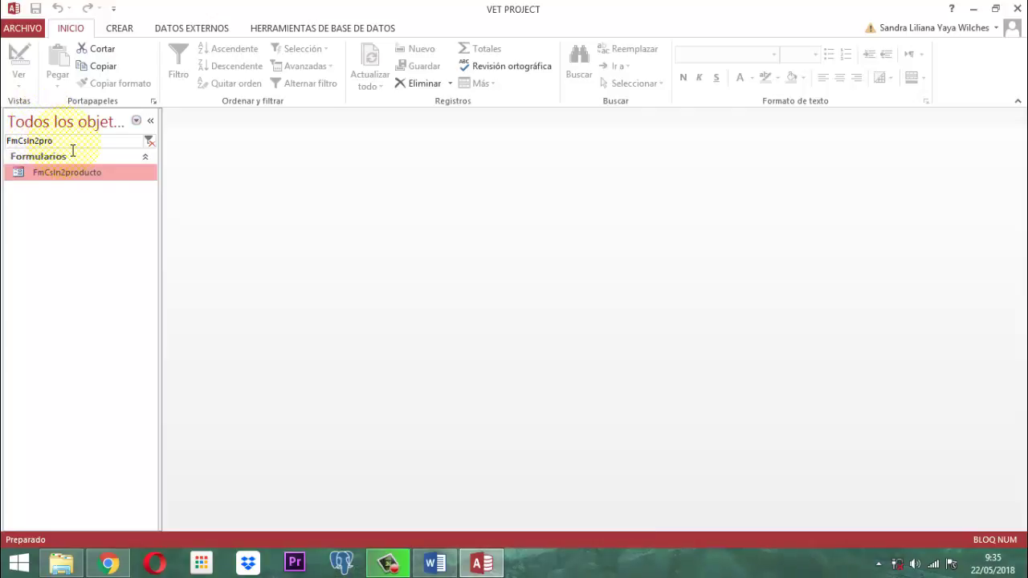
Step: Search the navigation pane for 'Panel p' and open PANEL PRINCIPAL
{"action": "left_click_drag", "start_coordinate": [65, 142], "coordinate": [7, 143]}
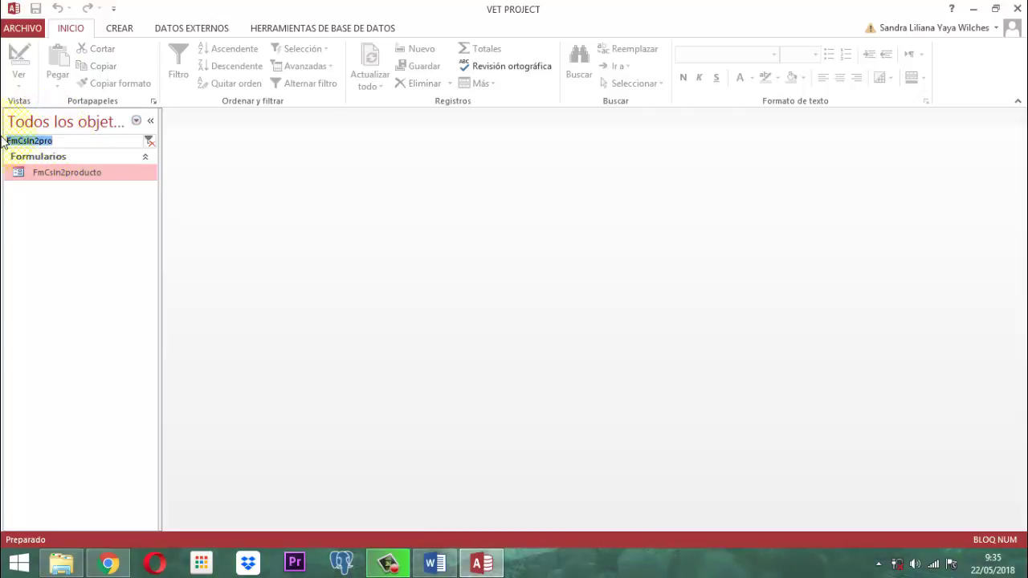
{"action": "key", "text": "BackSpace"}
{"action": "type", "text": "Panel p"}
{"action": "key", "text": "Return"}
{"action": "key", "text": "Return"}
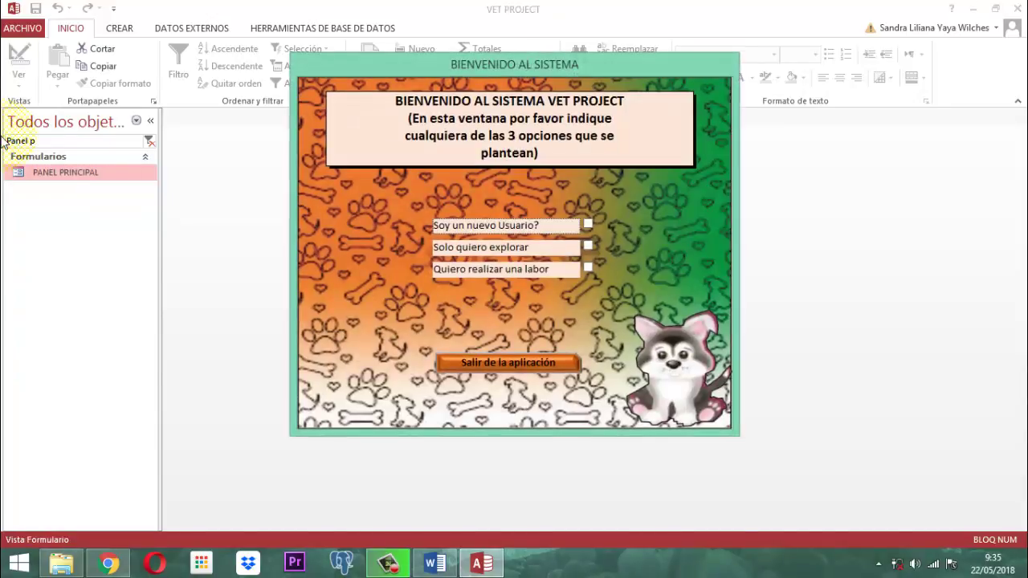
Step: Log in with a user account and its password, then open PRODUCTOS and create an accessory product
{"action": "left_click", "coordinate": [590, 268]}
{"action": "scroll", "coordinate": [337, 245], "scroll_direction": "down", "scroll_amount": 2}
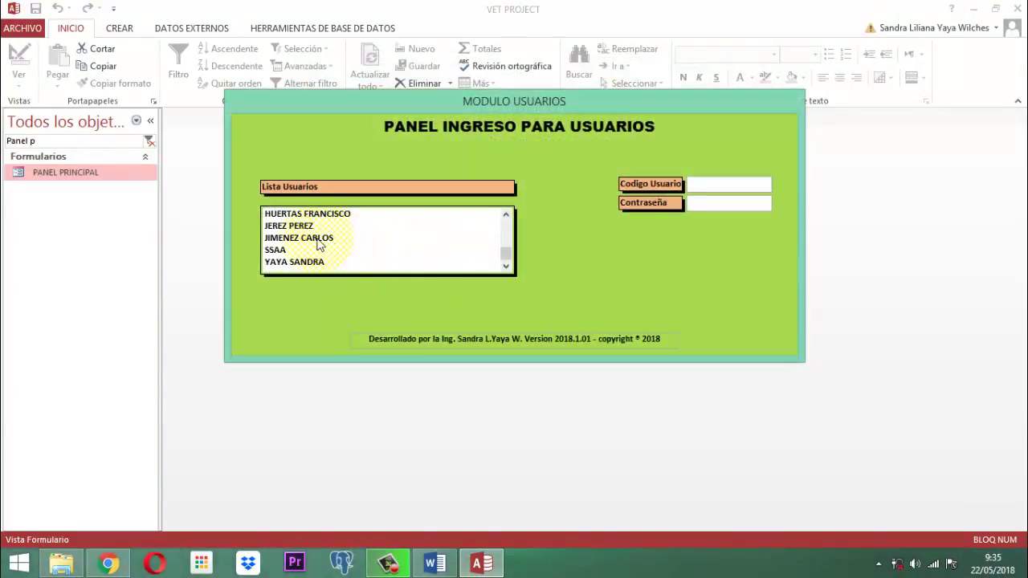
{"action": "left_click", "coordinate": [317, 240]}
{"action": "key", "text": "Tab"}
{"action": "type", "text": "123"}
{"action": "key", "text": "Return"}
{"action": "key", "text": "Return"}
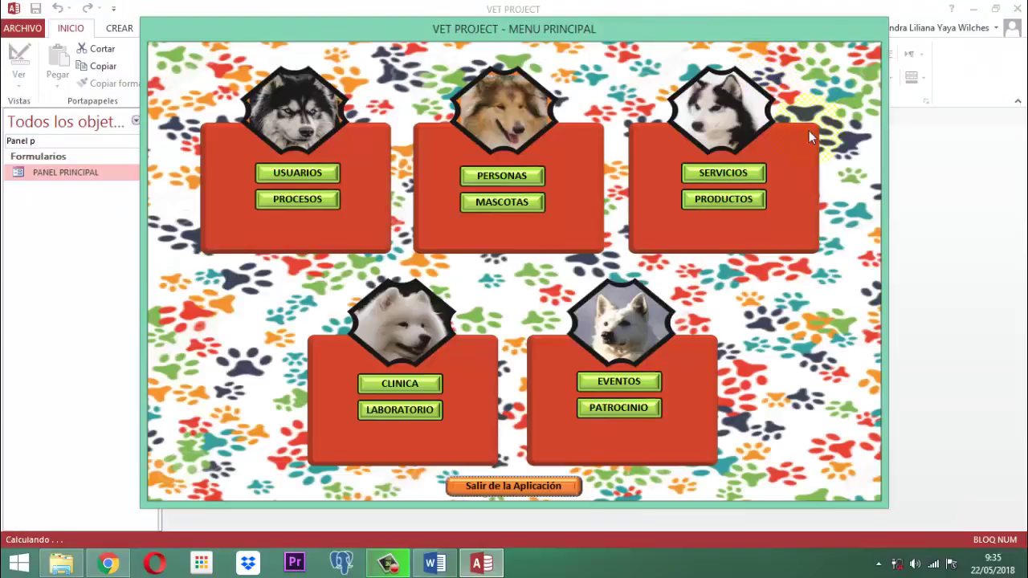
{"action": "left_click", "coordinate": [729, 200]}
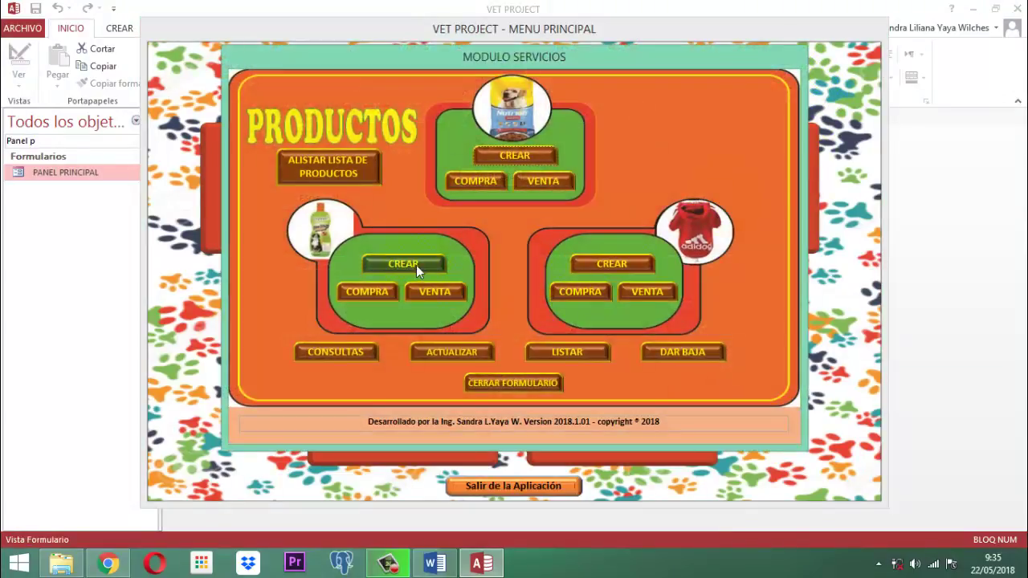
{"action": "left_click", "coordinate": [402, 263]}
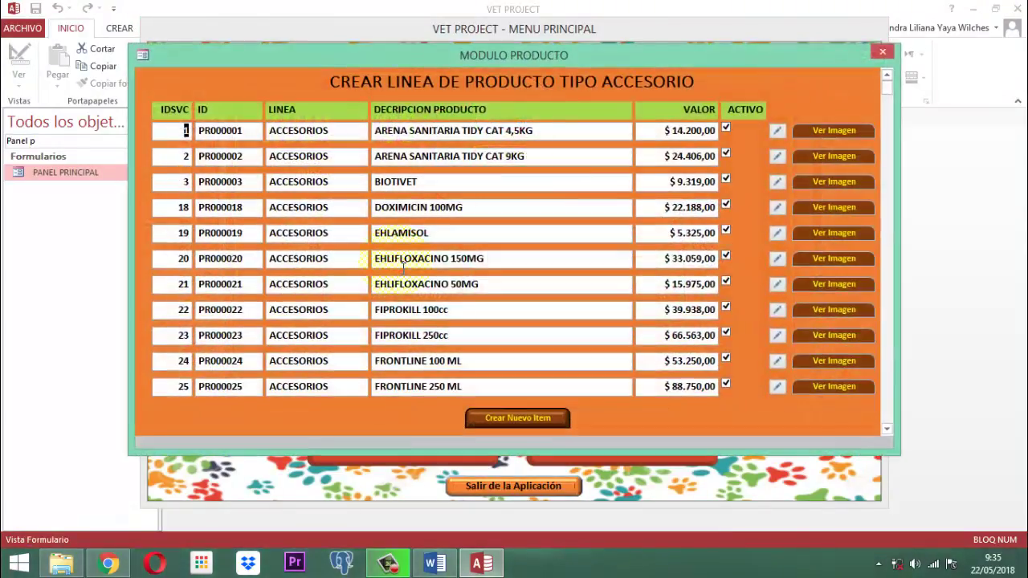
Step: Start a new blank accessory item with 'Crear Nuevo Item' on the accessory list form
{"action": "left_click", "coordinate": [522, 419]}
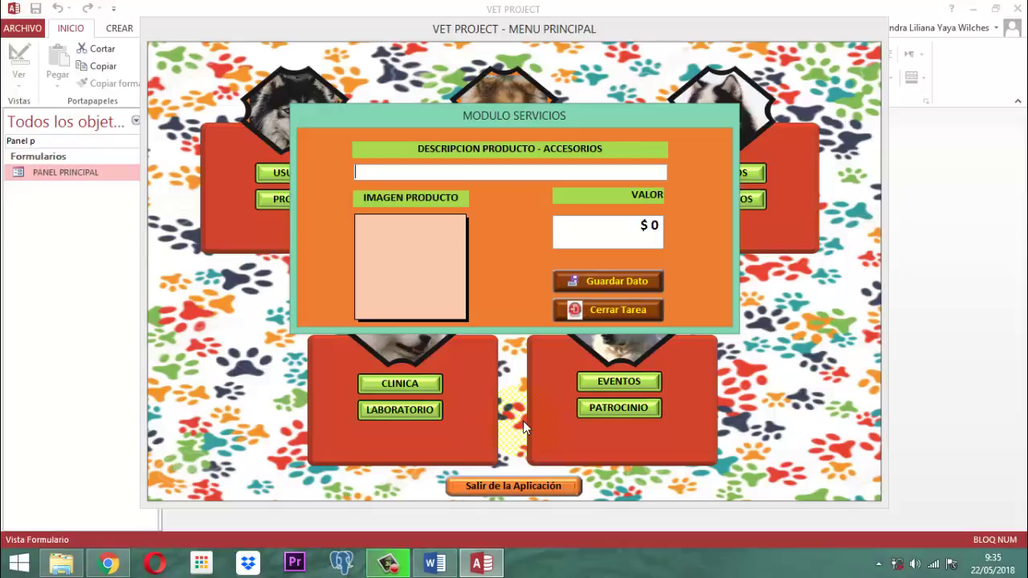
Step: Open the new item's image attachments and browse to DATA (D:) > … > imagenes 115 > accesorios
{"action": "left_click", "coordinate": [364, 236]}
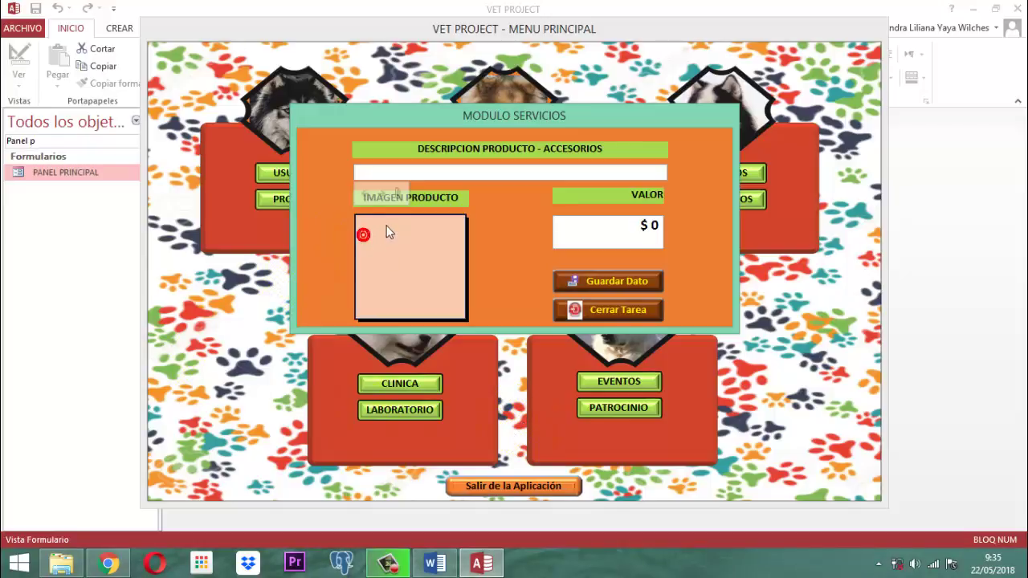
{"action": "left_click", "coordinate": [399, 195]}
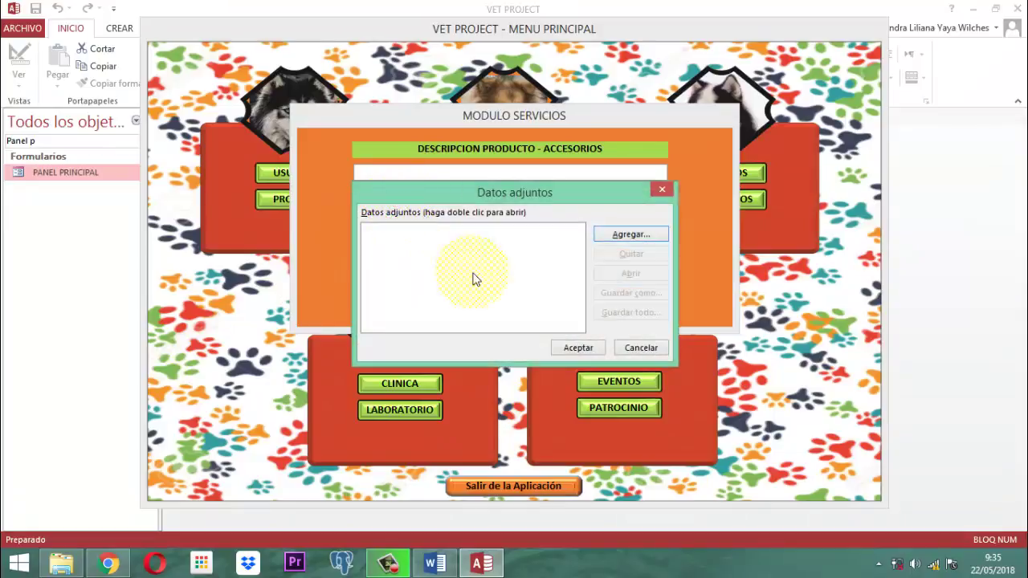
{"action": "left_click", "coordinate": [630, 235]}
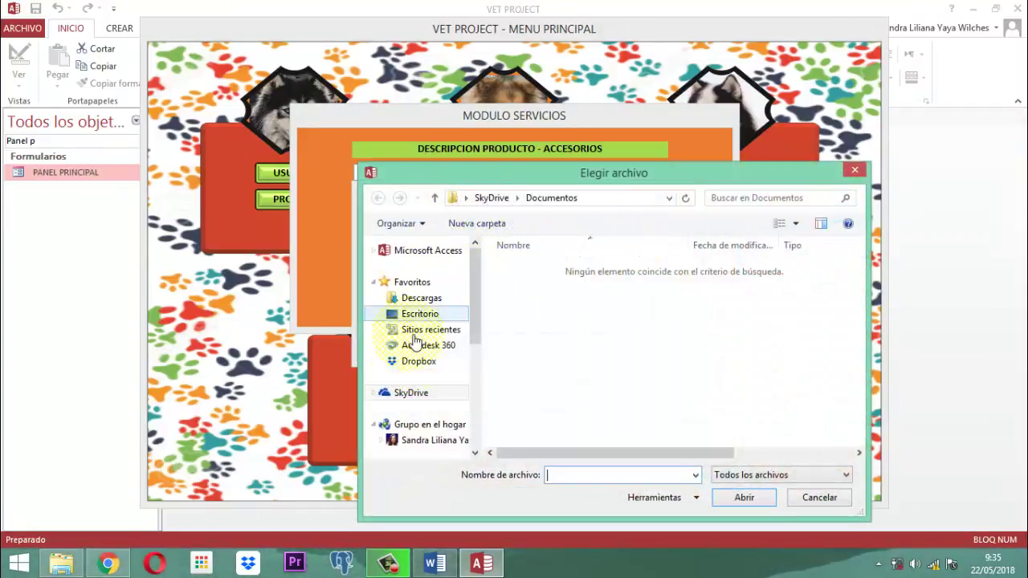
{"action": "left_click_drag", "start_coordinate": [474, 323], "coordinate": [474, 438]}
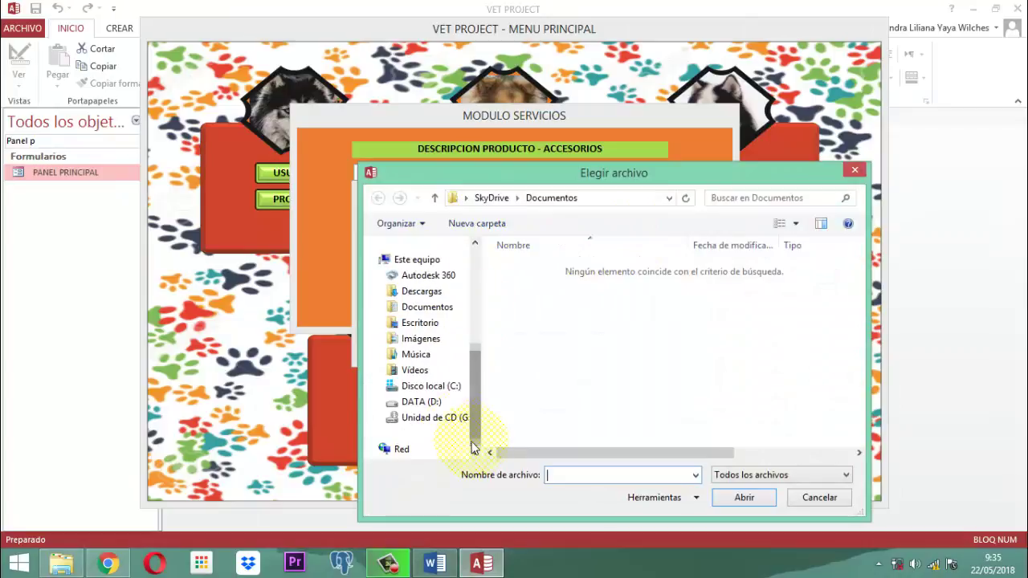
{"action": "left_click", "coordinate": [440, 403]}
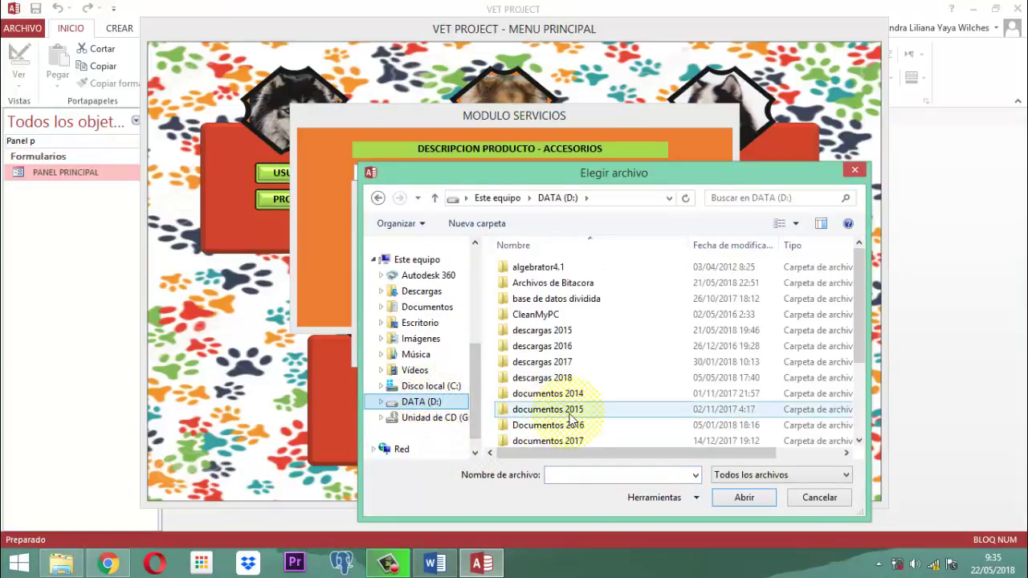
{"action": "double_click", "coordinate": [561, 441]}
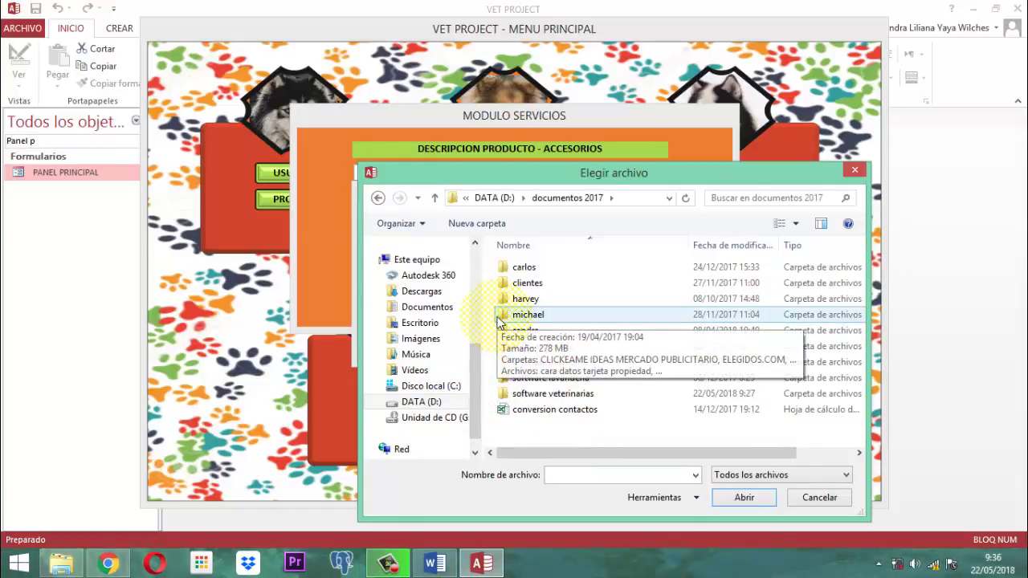
{"action": "double_click", "coordinate": [546, 392]}
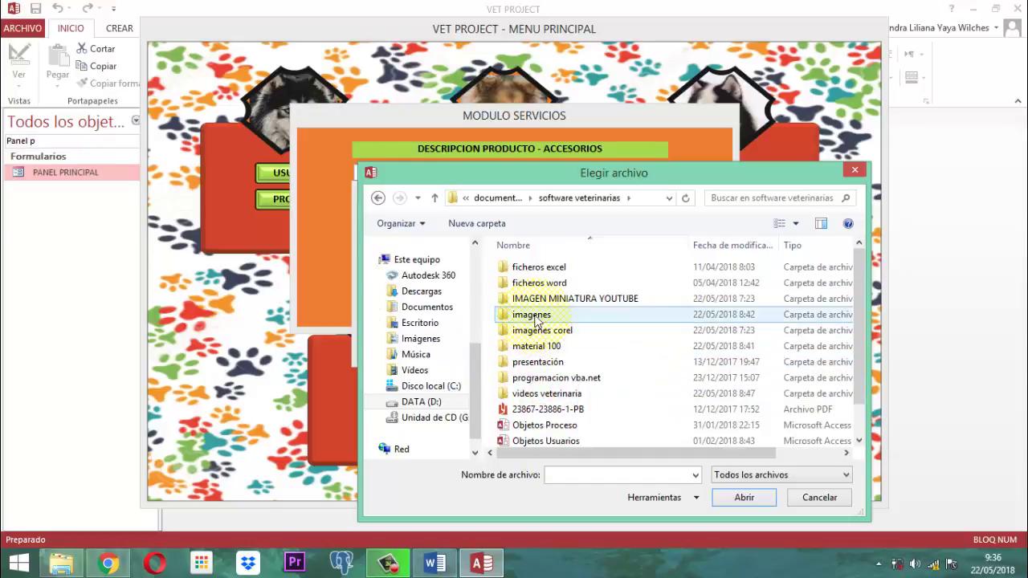
{"action": "double_click", "coordinate": [531, 314]}
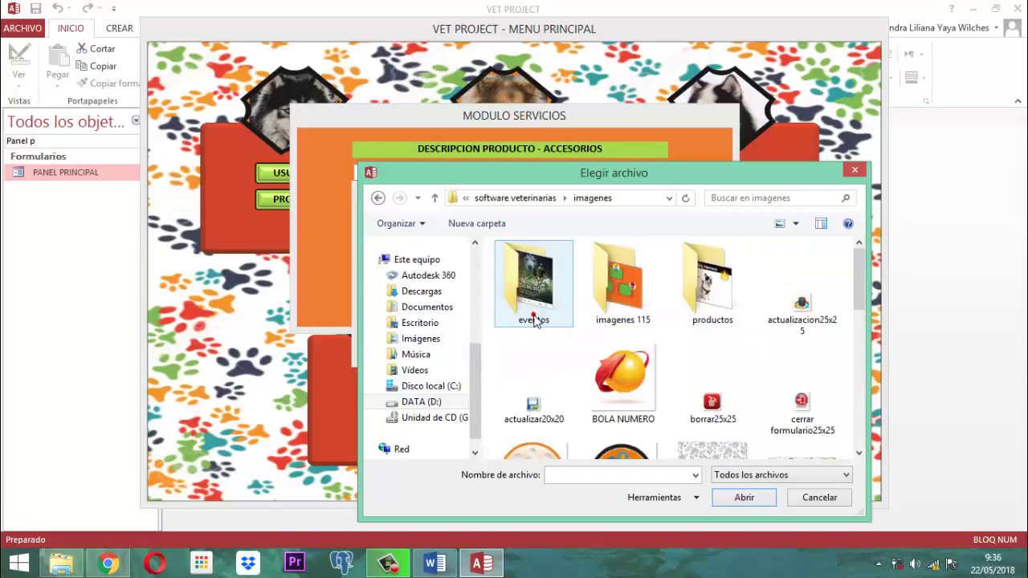
{"action": "double_click", "coordinate": [602, 301]}
{"action": "double_click", "coordinate": [523, 273]}
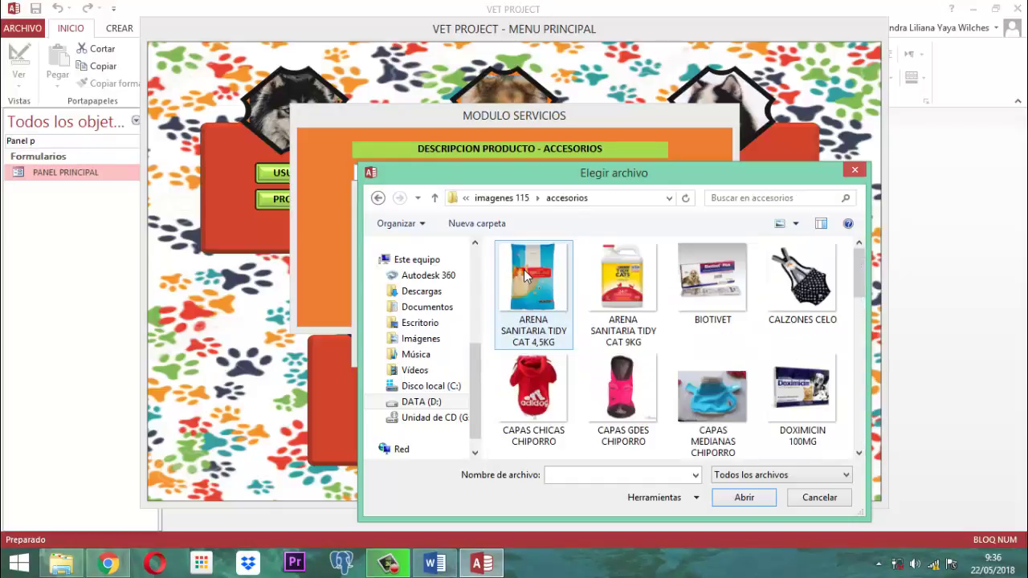
Step: View the accesorios images as extra-large icons, then close the file picker without choosing
{"action": "right_click", "coordinate": [584, 278]}
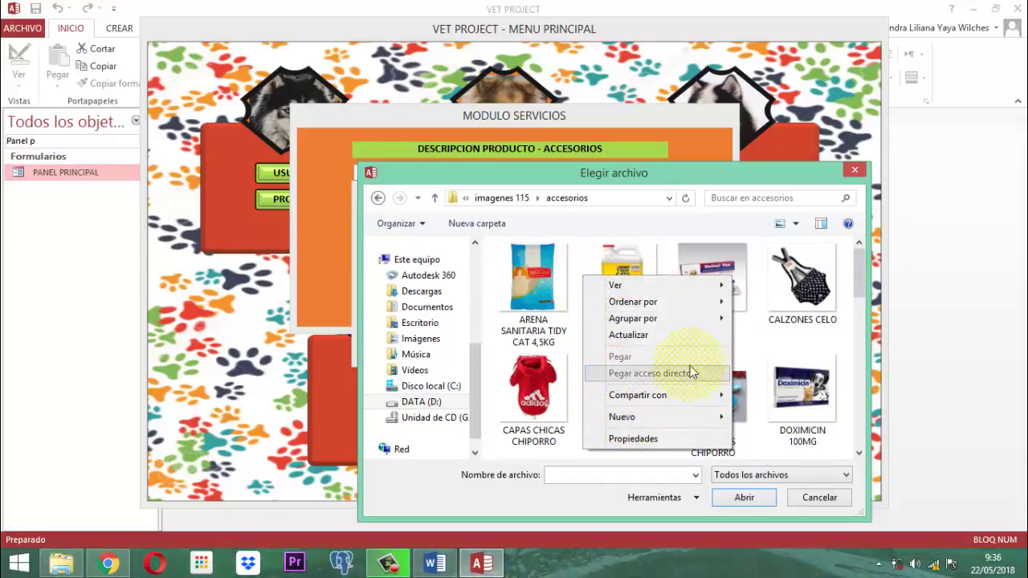
{"action": "mouse_move", "coordinate": [625, 289]}
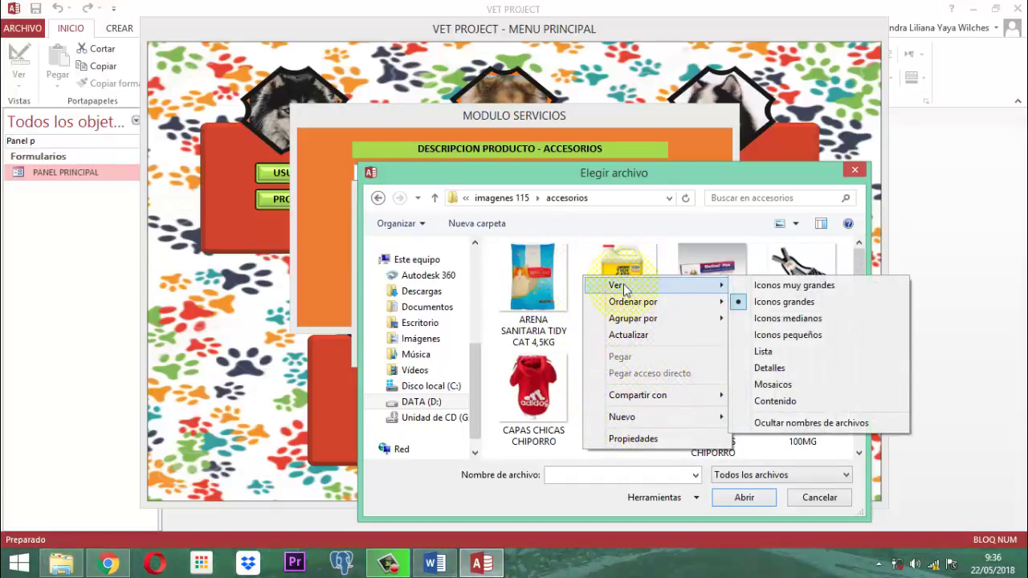
{"action": "left_click", "coordinate": [763, 287]}
{"action": "scroll", "coordinate": [731, 337], "scroll_direction": "down", "scroll_amount": 4}
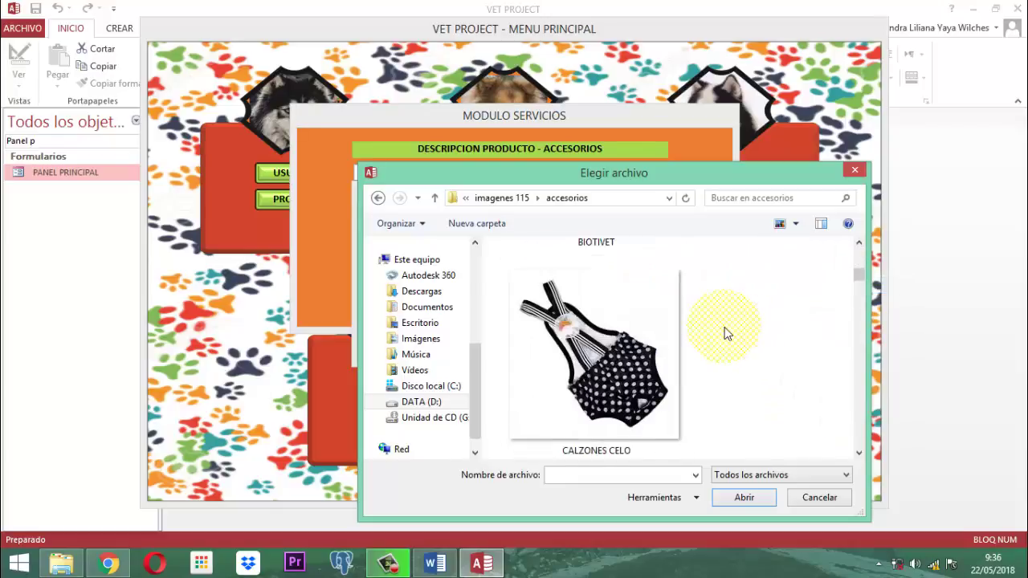
{"action": "scroll", "coordinate": [725, 333], "scroll_direction": "down", "scroll_amount": 8}
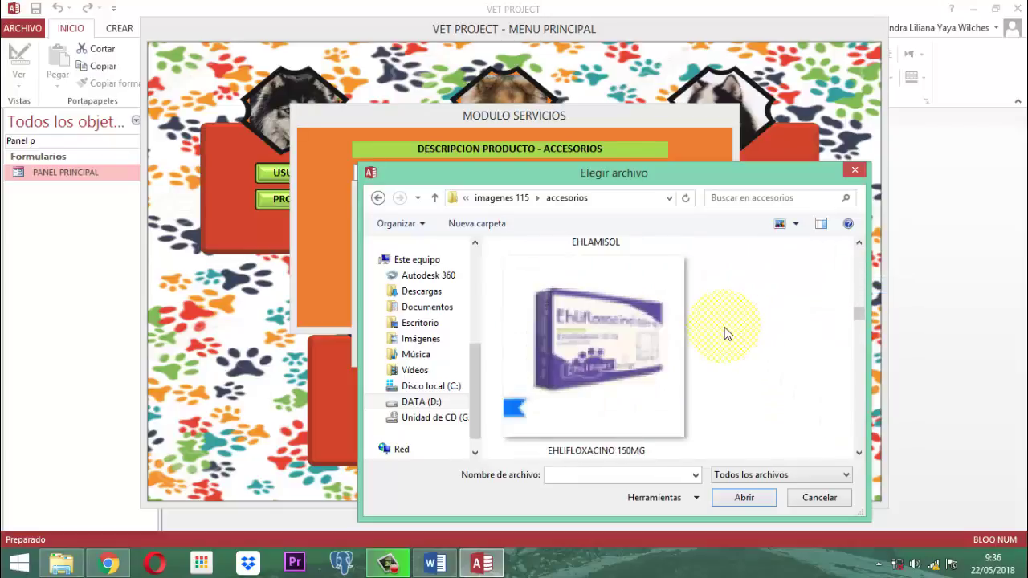
{"action": "scroll", "coordinate": [725, 333], "scroll_direction": "down", "scroll_amount": 8}
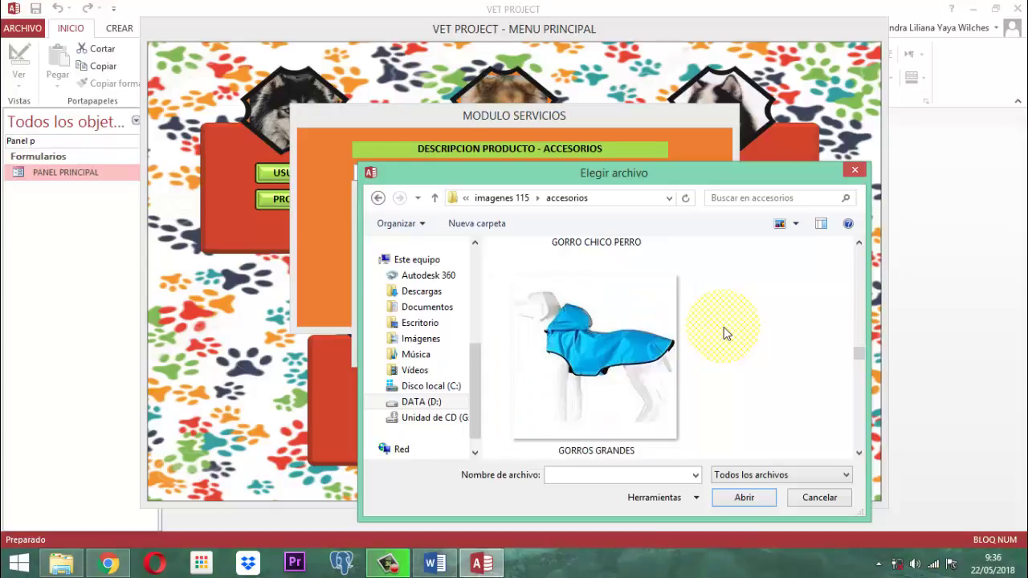
{"action": "scroll", "coordinate": [724, 327], "scroll_direction": "down", "scroll_amount": 8}
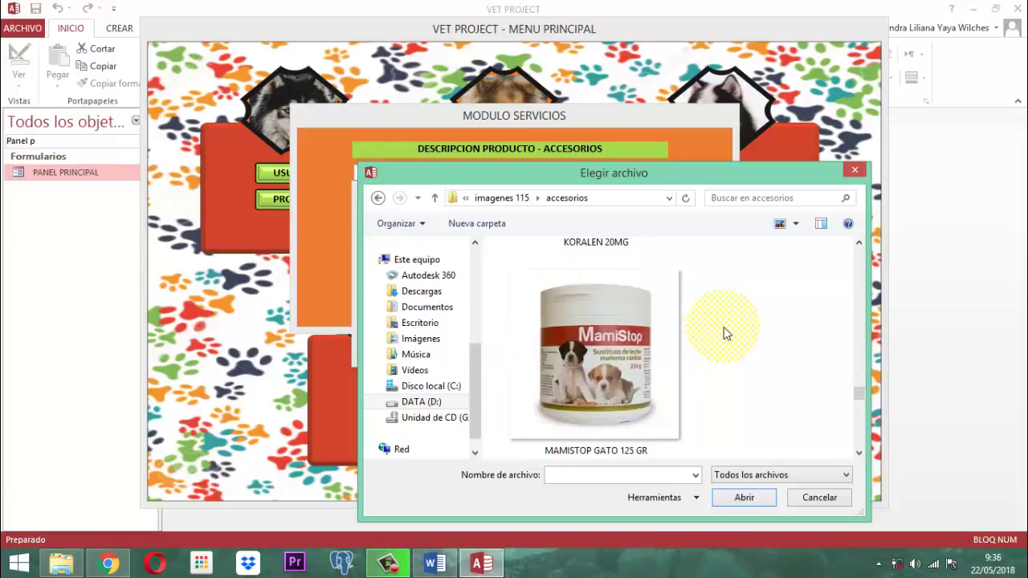
{"action": "scroll", "coordinate": [723, 327], "scroll_direction": "down", "scroll_amount": 8}
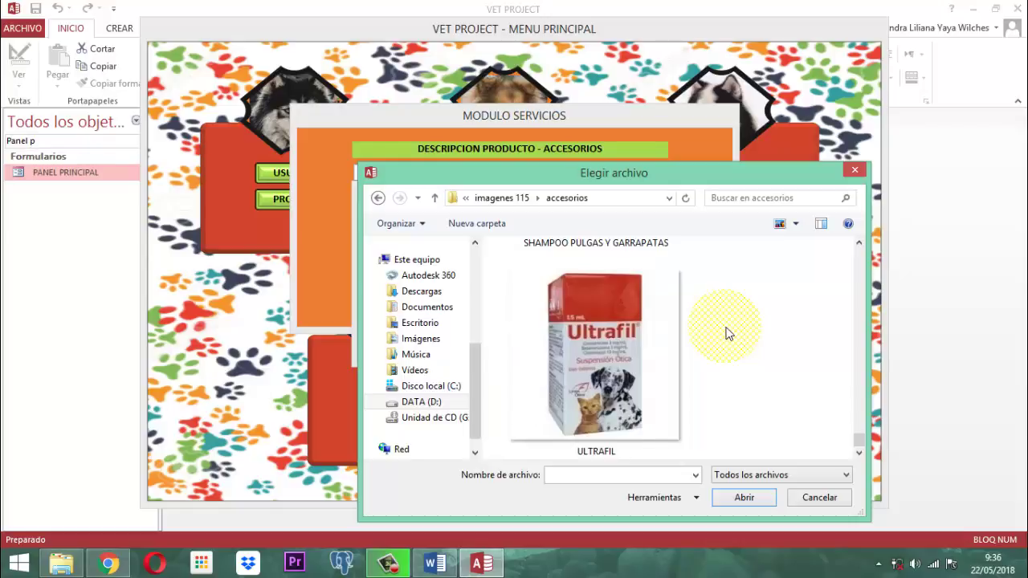
{"action": "scroll", "coordinate": [725, 333], "scroll_direction": "up", "scroll_amount": 10}
{"action": "scroll", "coordinate": [727, 333], "scroll_direction": "up", "scroll_amount": 6}
{"action": "scroll", "coordinate": [727, 333], "scroll_direction": "up", "scroll_amount": 2}
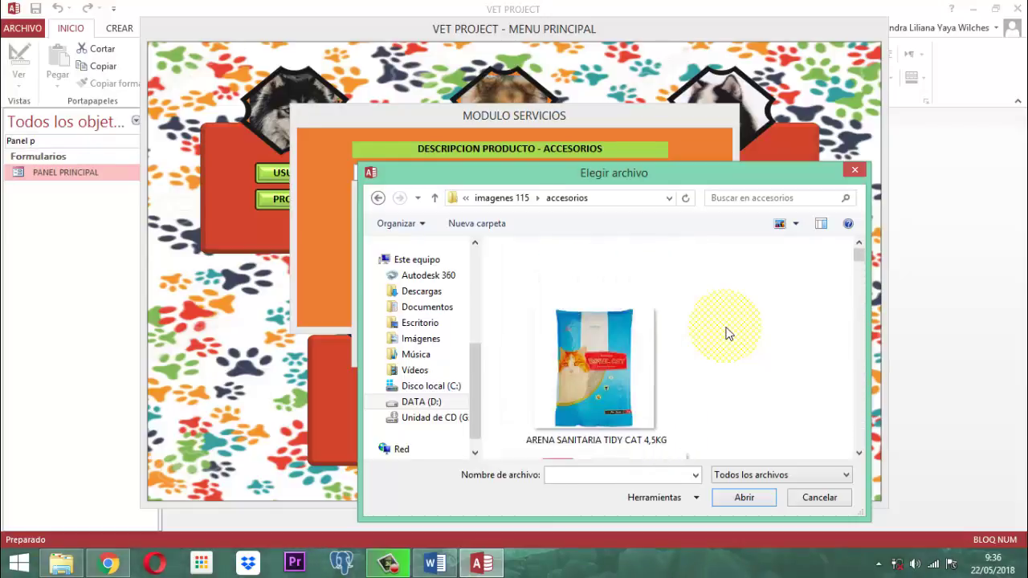
{"action": "left_click", "coordinate": [857, 171]}
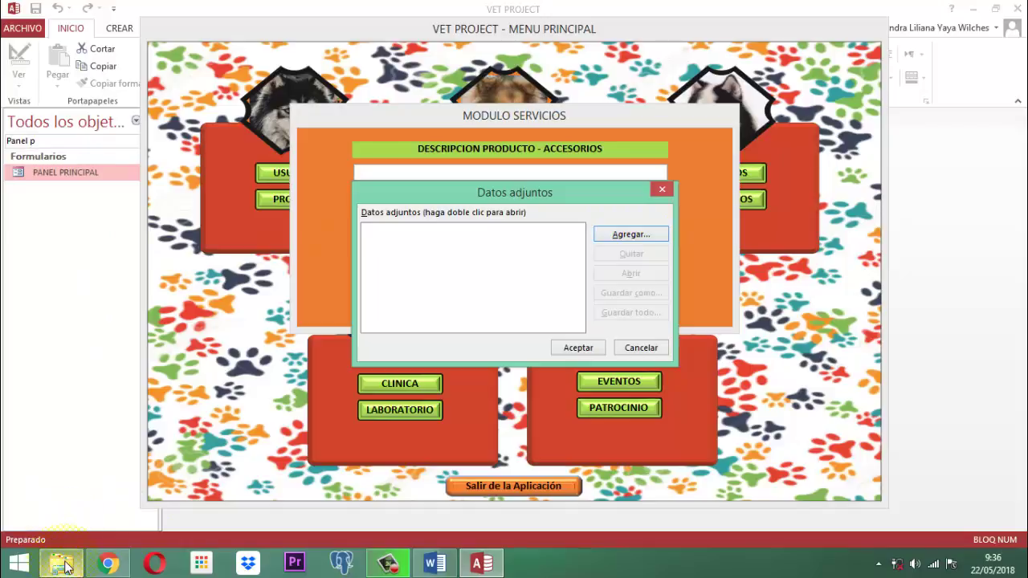
{"action": "mouse_move", "coordinate": [67, 567]}
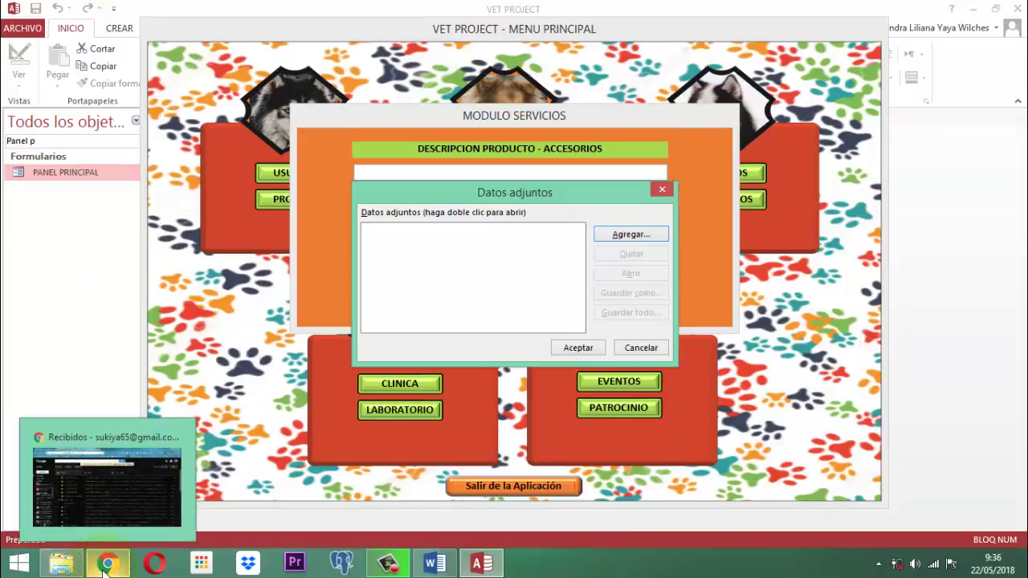
Step: In Chrome, search Google Images for 'felcan arnes' from a new tab
{"action": "left_click", "coordinate": [104, 567]}
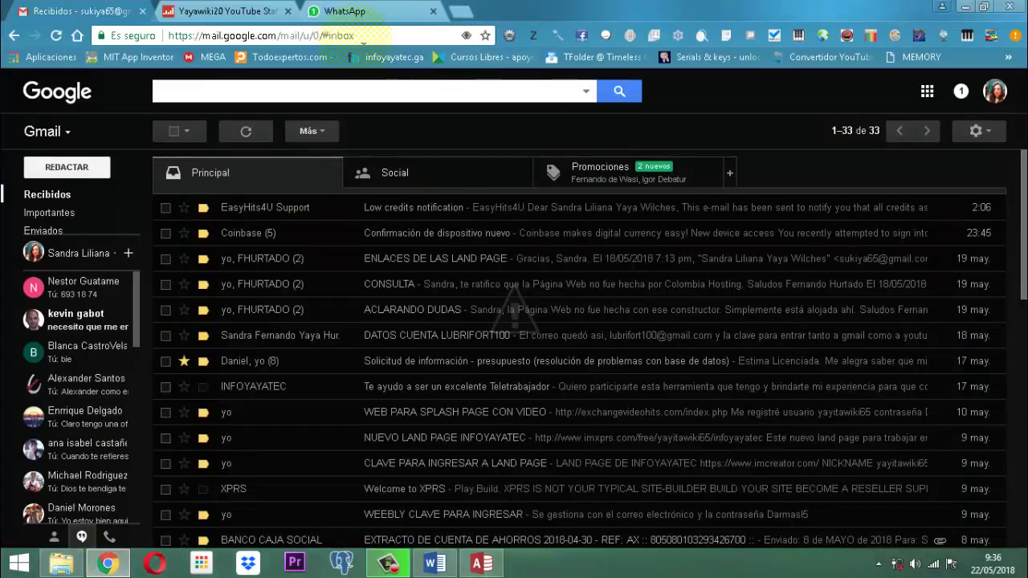
{"action": "left_click", "coordinate": [459, 12]}
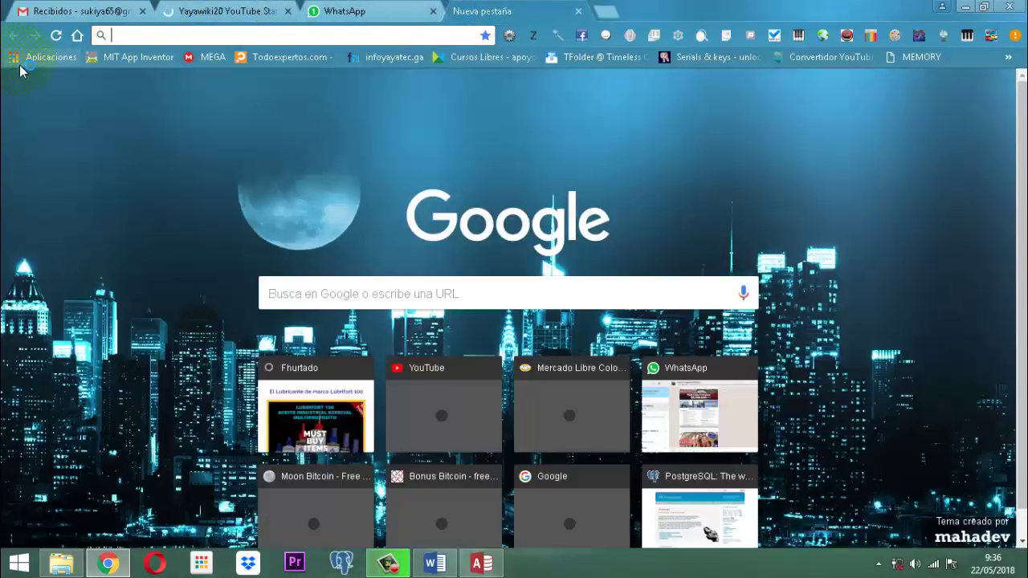
{"action": "left_click", "coordinate": [44, 57]}
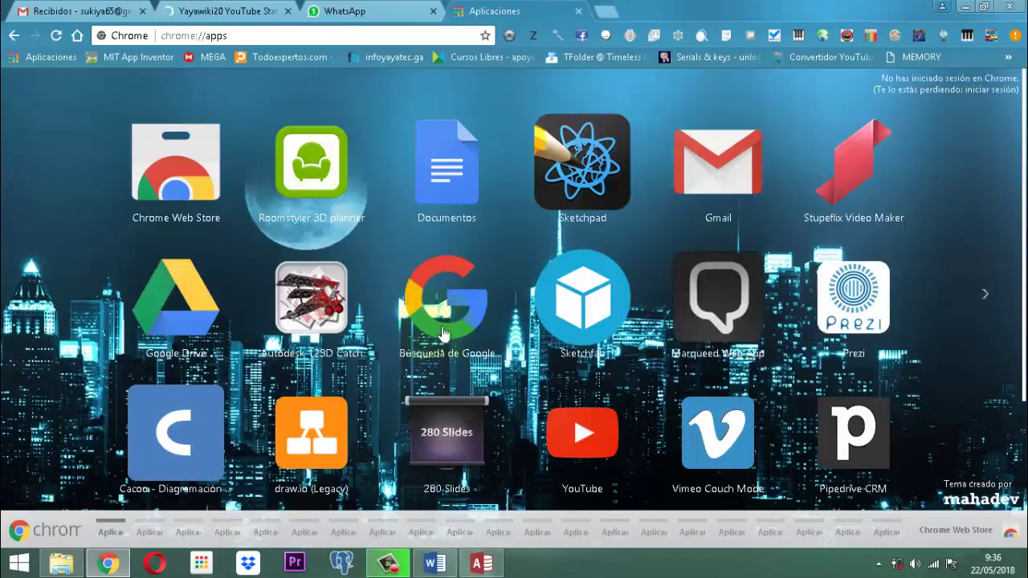
{"action": "left_click", "coordinate": [456, 276]}
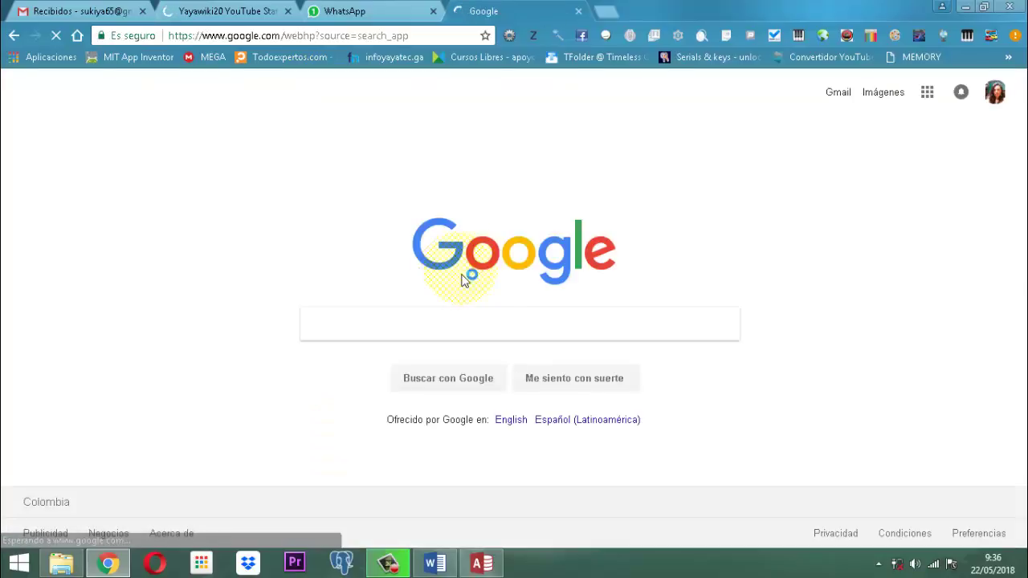
{"action": "left_click", "coordinate": [883, 91]}
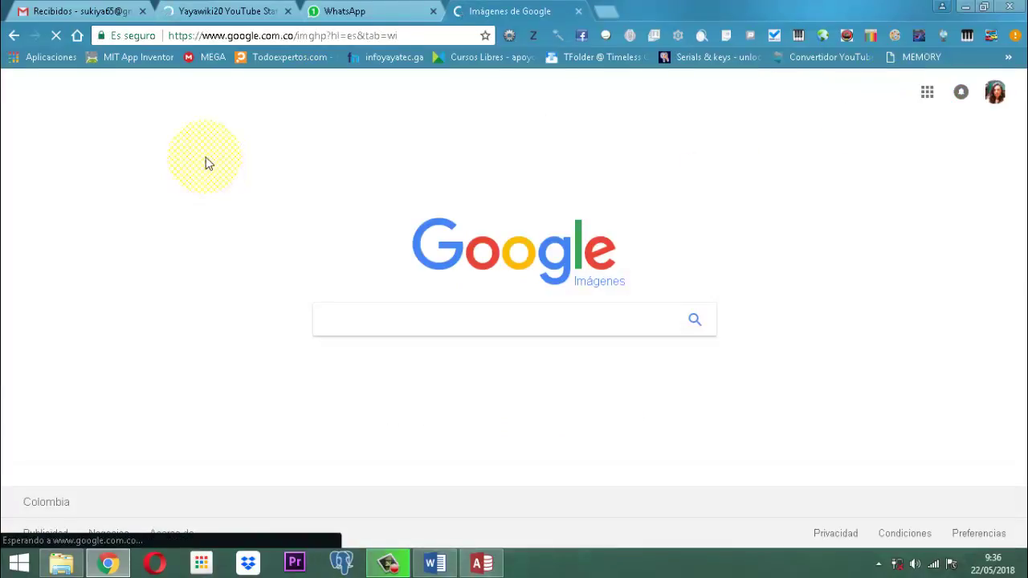
{"action": "type", "text": "fe"}
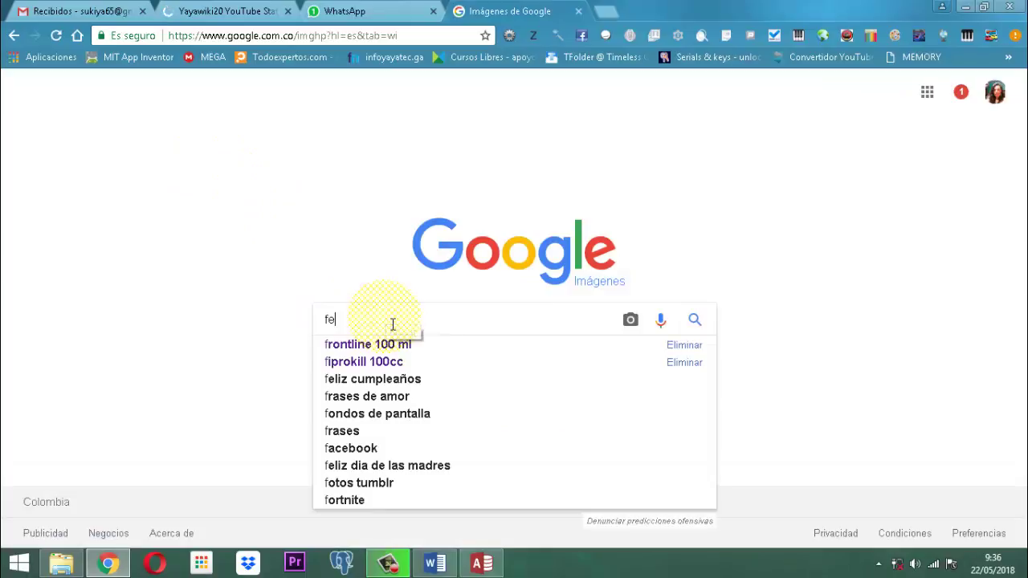
{"action": "type", "text": "lcan ar"}
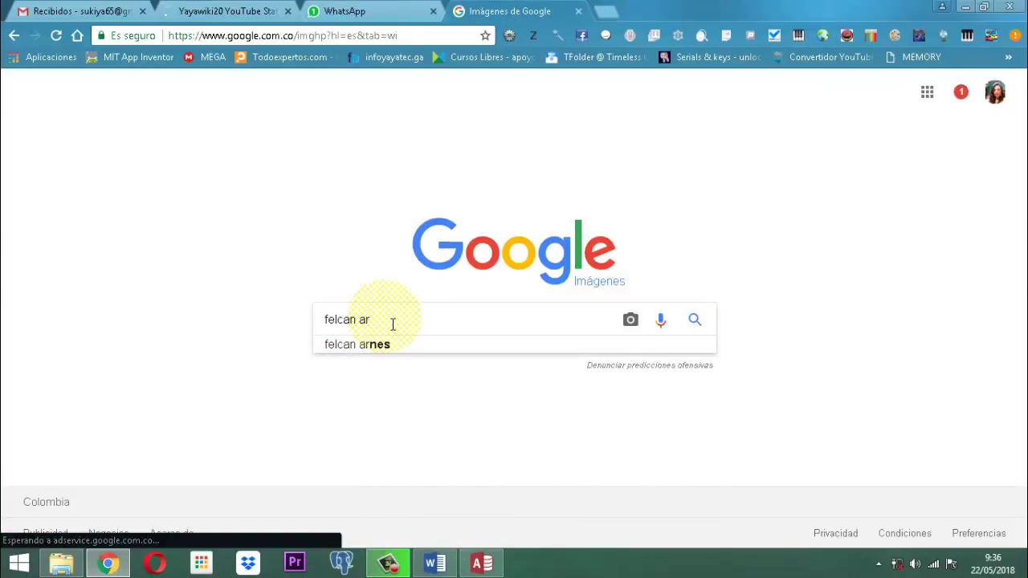
{"action": "left_click", "coordinate": [368, 344]}
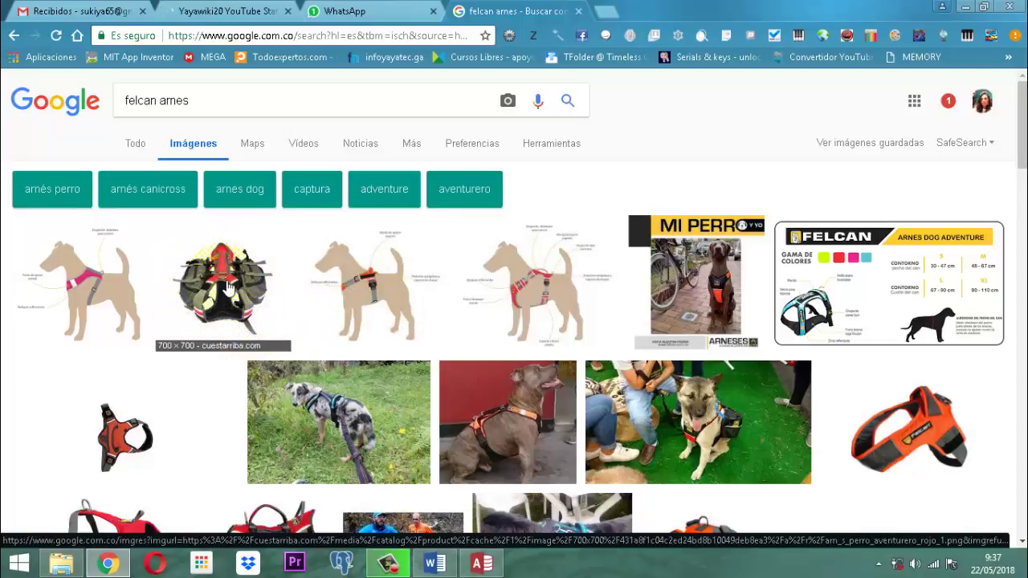
Step: Save the orange harness image, browsing to DATA (D:) > … > imagenes 115 > accesorios
{"action": "right_click", "coordinate": [935, 427]}
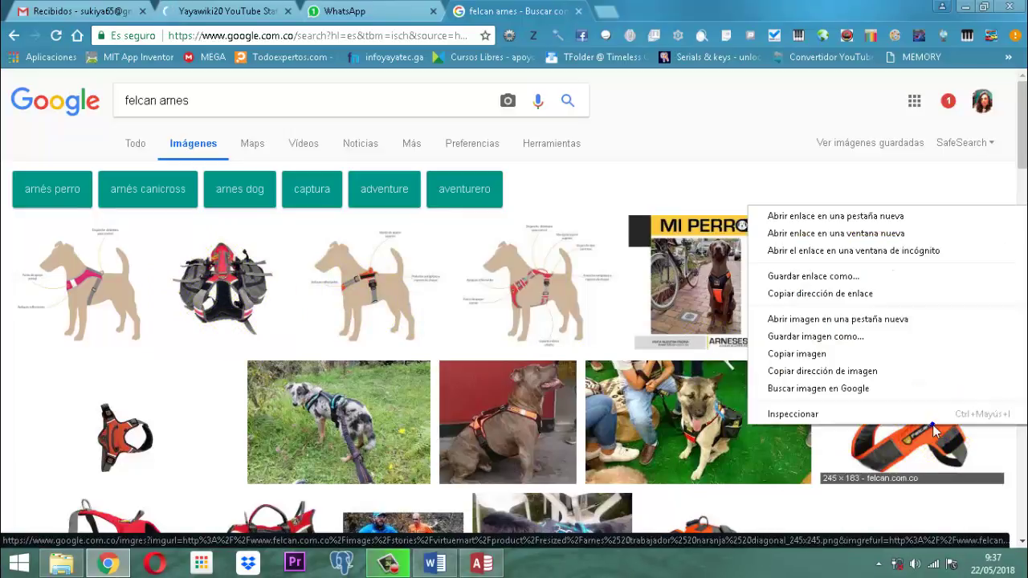
{"action": "left_click", "coordinate": [803, 340]}
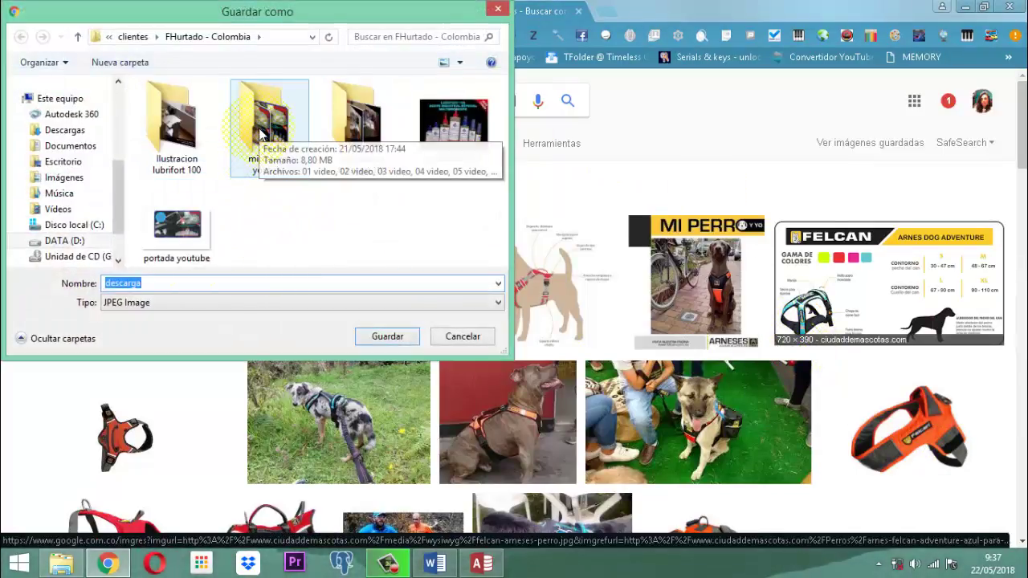
{"action": "left_click", "coordinate": [70, 240]}
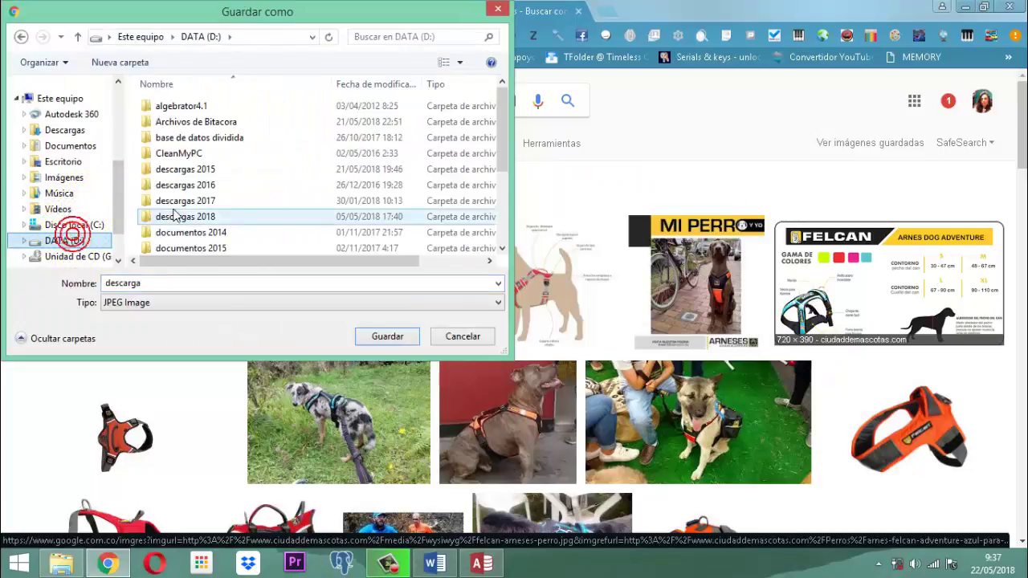
{"action": "left_click", "coordinate": [226, 233]}
{"action": "scroll", "coordinate": [225, 233], "scroll_direction": "down", "scroll_amount": 1}
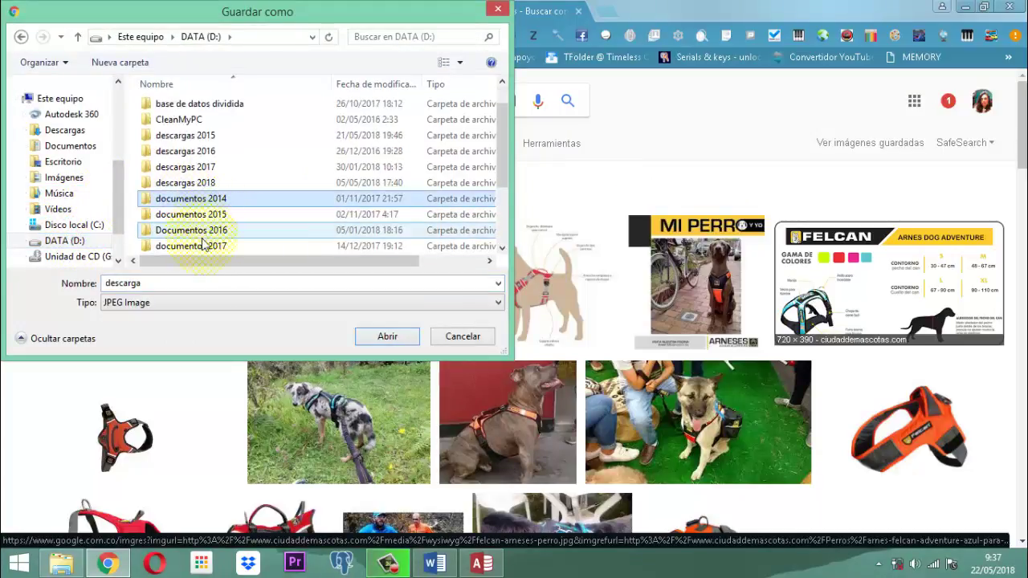
{"action": "left_click", "coordinate": [202, 249]}
{"action": "double_click", "coordinate": [202, 248]}
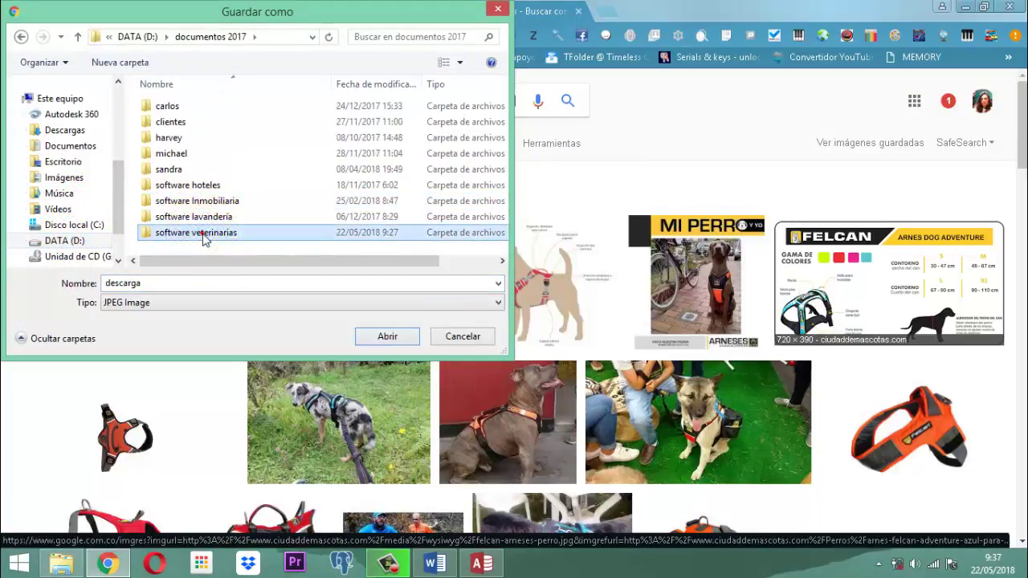
{"action": "double_click", "coordinate": [200, 232]}
{"action": "double_click", "coordinate": [171, 153]}
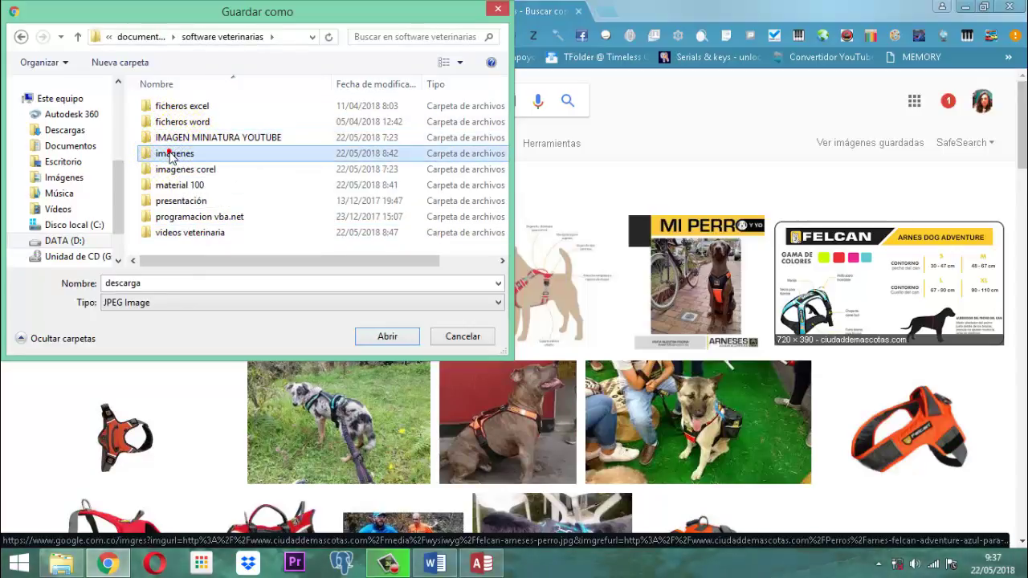
{"action": "double_click", "coordinate": [257, 112]}
{"action": "left_click", "coordinate": [171, 107]}
{"action": "double_click", "coordinate": [170, 107]}
{"action": "double_click", "coordinate": [158, 286]}
{"action": "type", "text": "arnes felcan"}
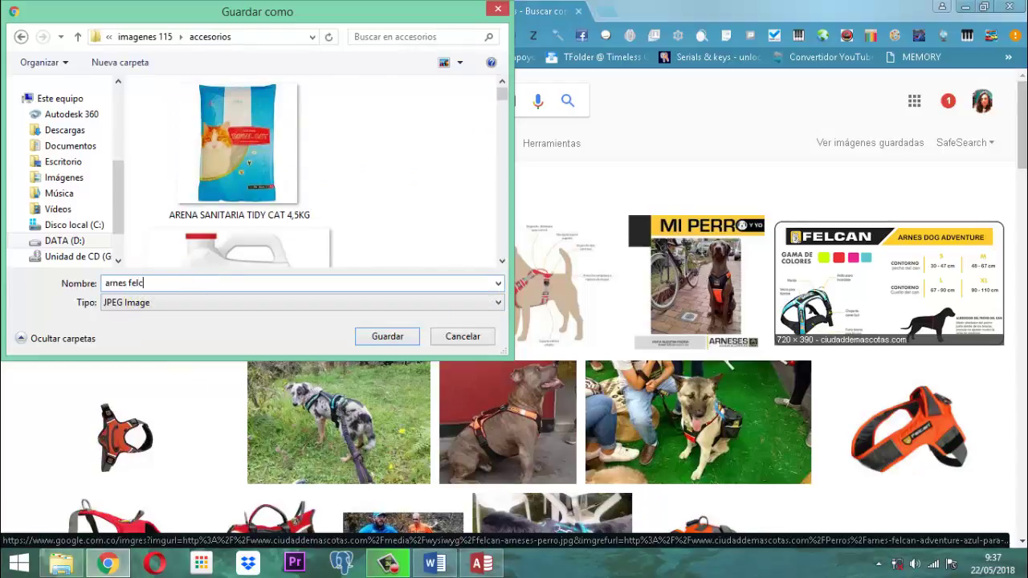
{"action": "left_click", "coordinate": [388, 336]}
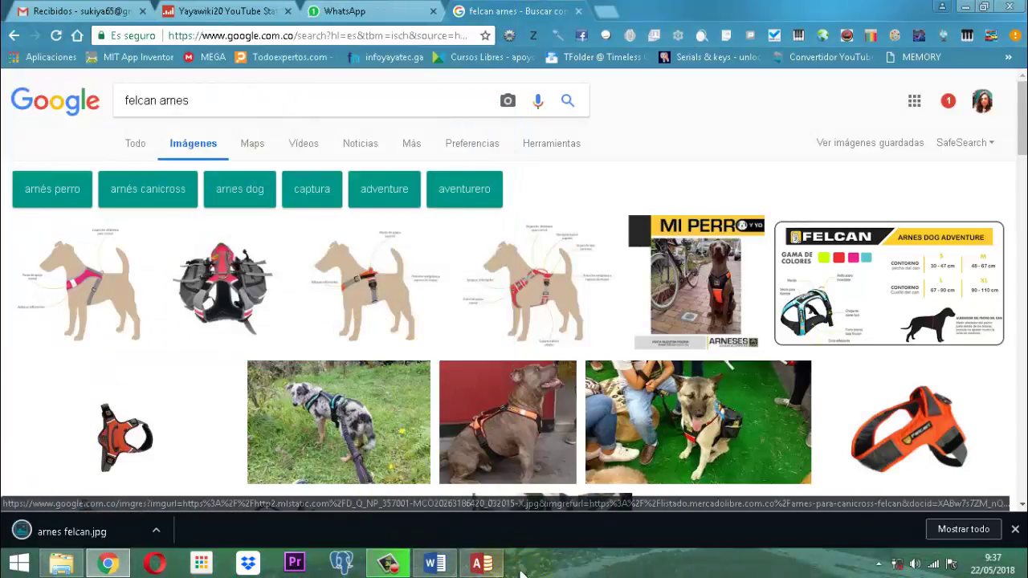
{"action": "left_click", "coordinate": [492, 567]}
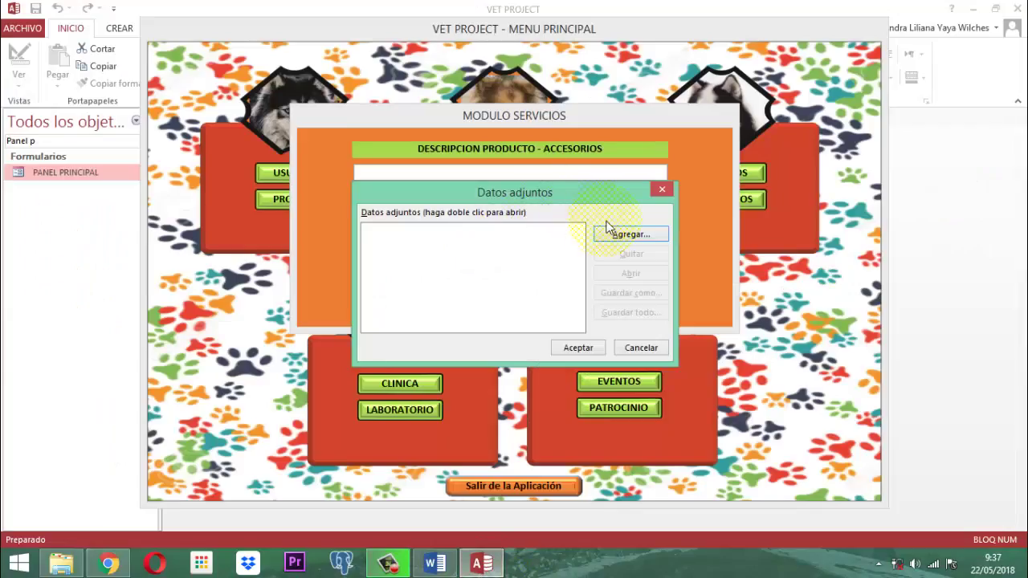
Step: Attach arnes felcan.jpg from the accesorios folder as the product image and confirm
{"action": "left_click", "coordinate": [627, 235]}
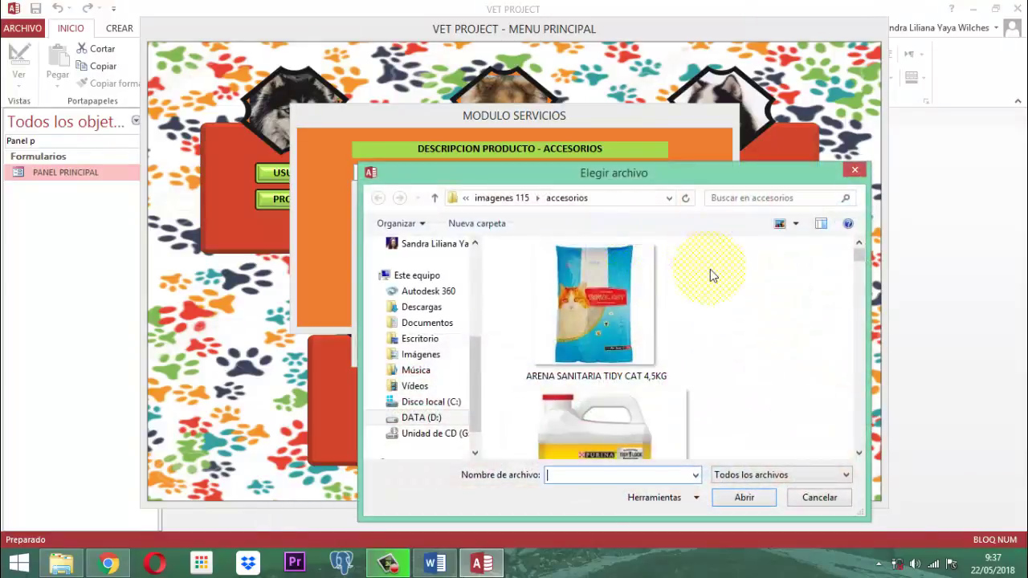
{"action": "left_click", "coordinate": [683, 314]}
{"action": "scroll", "coordinate": [683, 313], "scroll_direction": "down", "scroll_amount": 15}
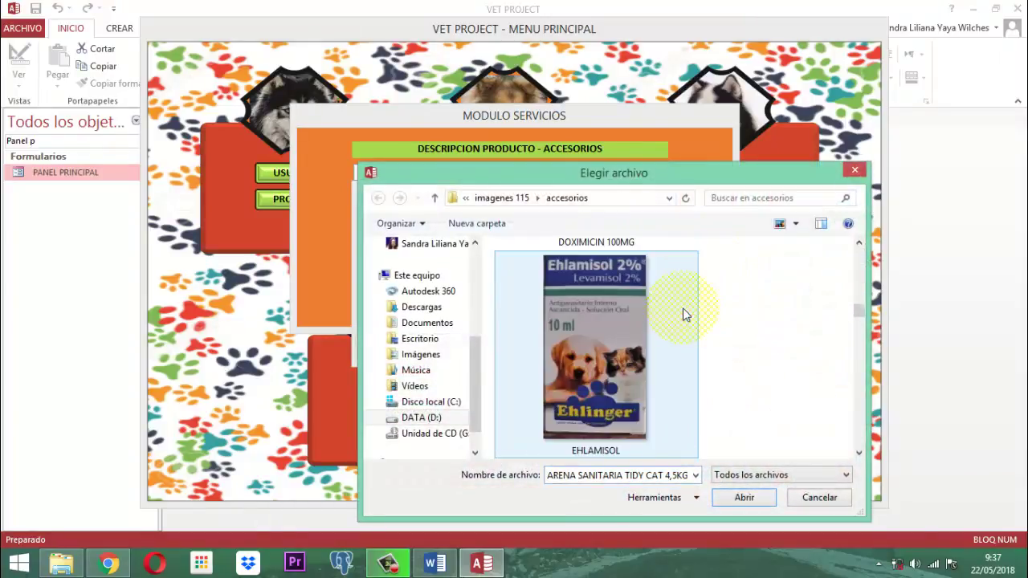
{"action": "scroll", "coordinate": [684, 313], "scroll_direction": "down", "scroll_amount": 10}
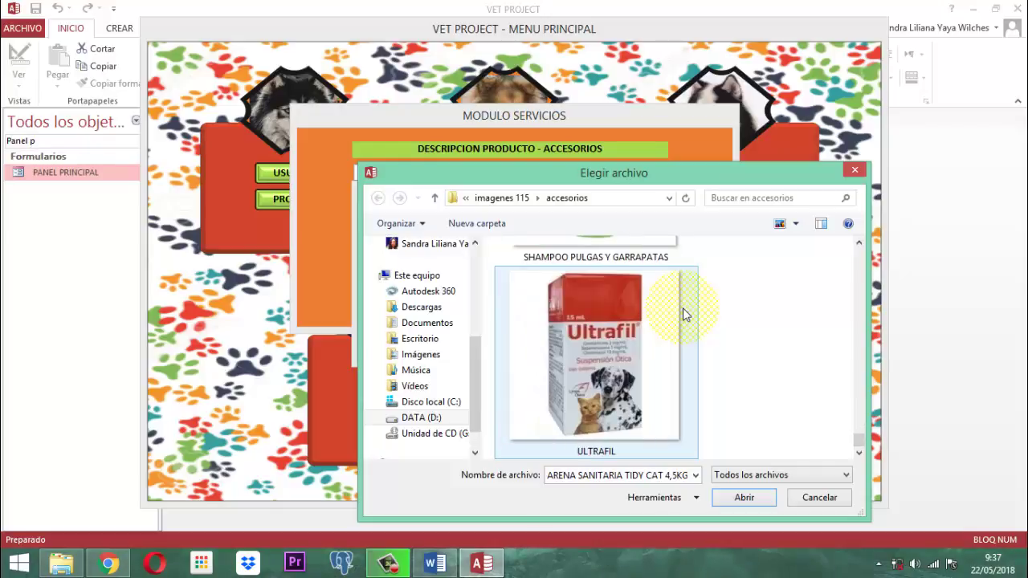
{"action": "scroll", "coordinate": [683, 313], "scroll_direction": "up", "scroll_amount": 10}
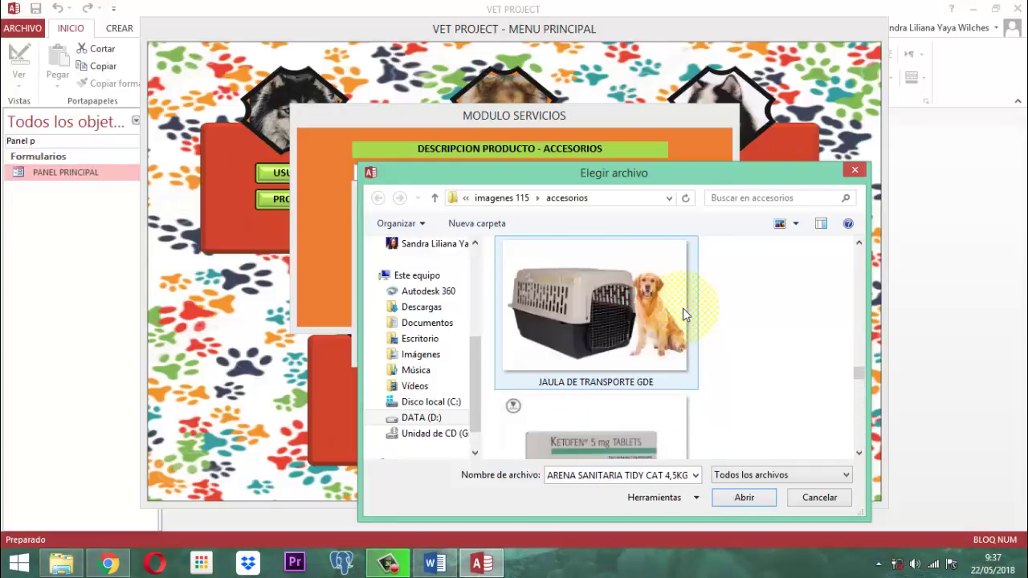
{"action": "scroll", "coordinate": [684, 314], "scroll_direction": "up", "scroll_amount": 8}
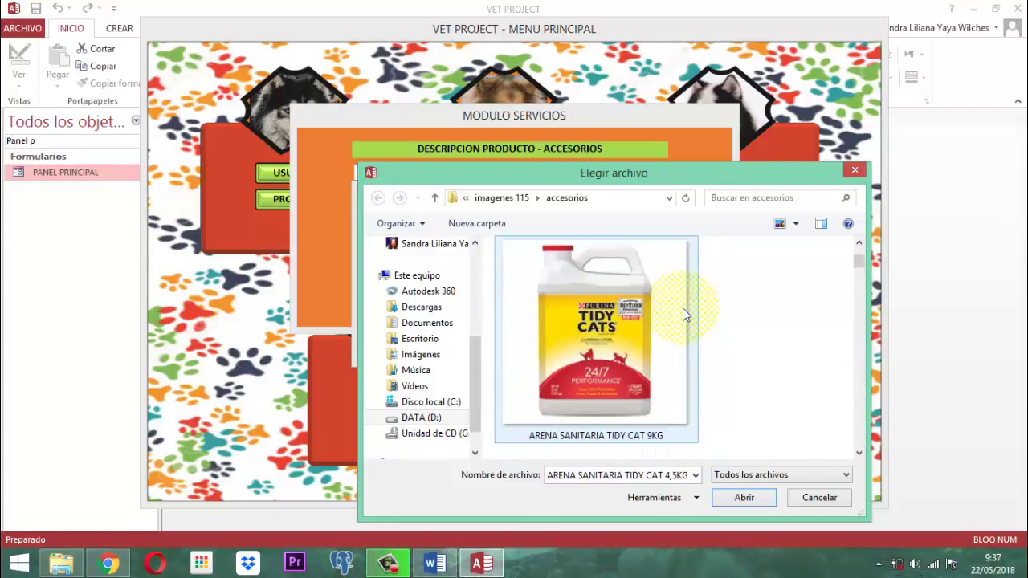
{"action": "scroll", "coordinate": [684, 314], "scroll_direction": "up", "scroll_amount": 1}
{"action": "scroll", "coordinate": [684, 314], "scroll_direction": "down", "scroll_amount": 7}
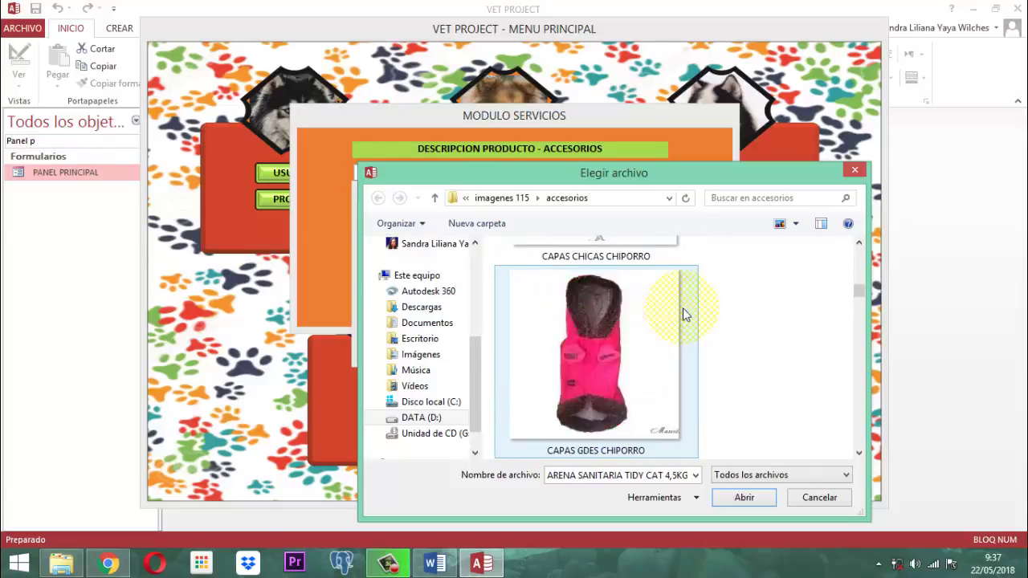
{"action": "scroll", "coordinate": [684, 314], "scroll_direction": "up", "scroll_amount": 3}
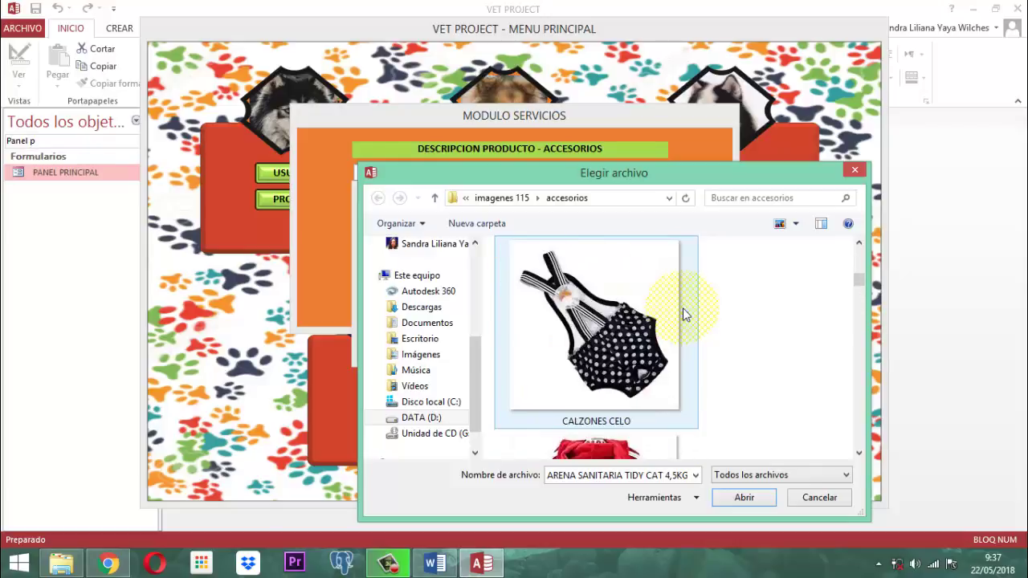
{"action": "scroll", "coordinate": [684, 314], "scroll_direction": "down", "scroll_amount": 3}
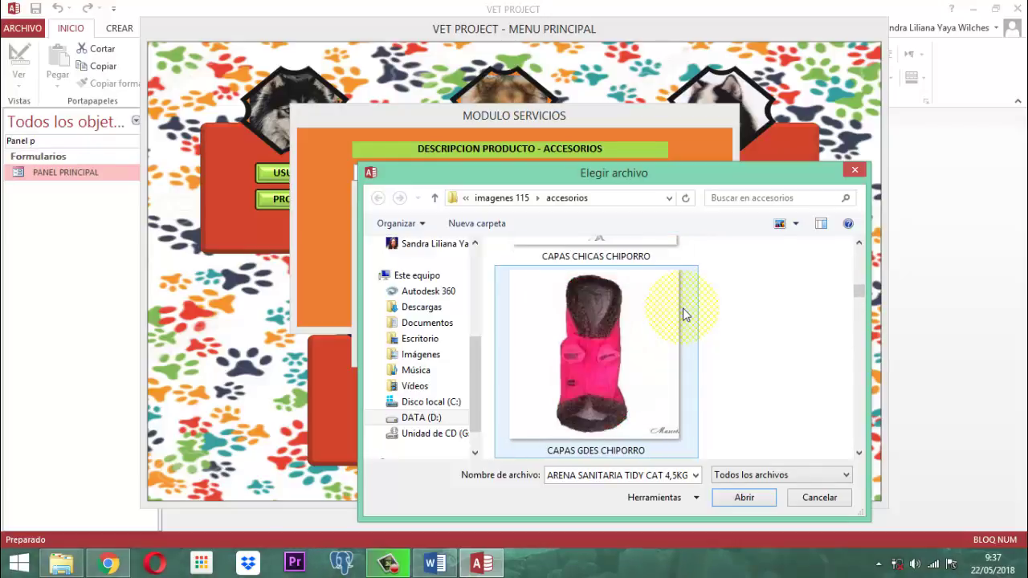
{"action": "scroll", "coordinate": [685, 314], "scroll_direction": "down", "scroll_amount": 5}
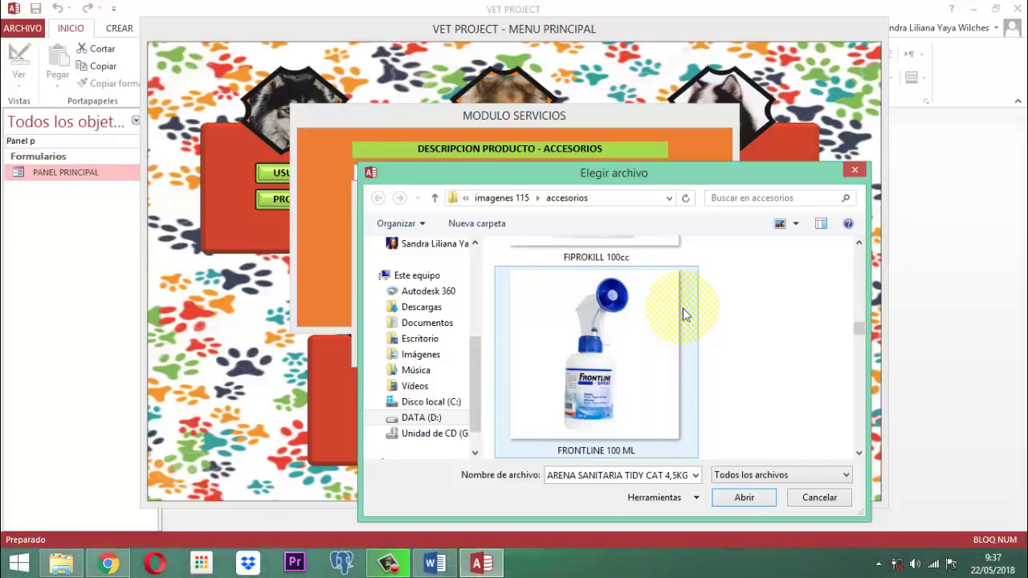
{"action": "scroll", "coordinate": [683, 312], "scroll_direction": "up", "scroll_amount": 5}
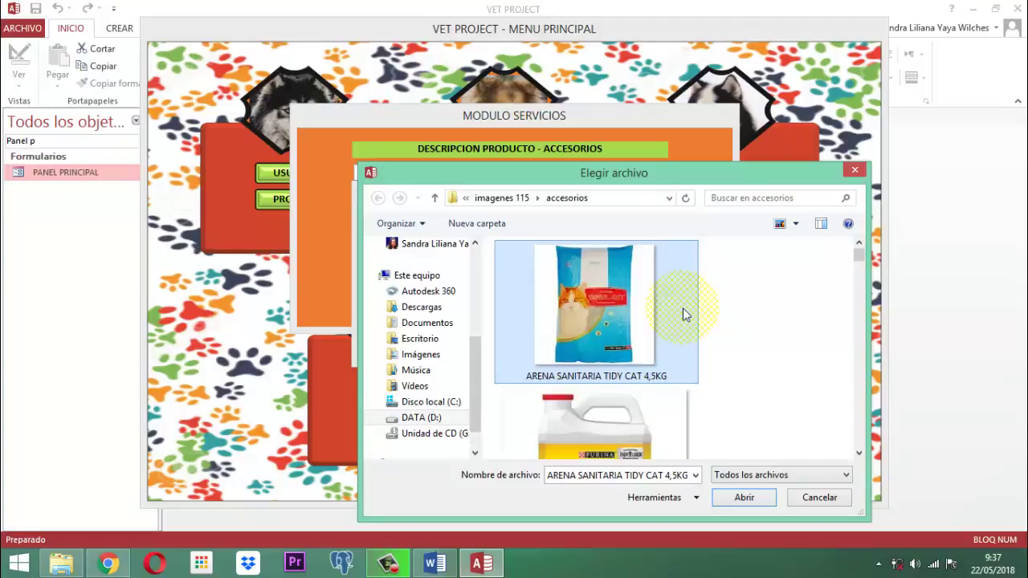
{"action": "scroll", "coordinate": [683, 313], "scroll_direction": "down", "scroll_amount": 4}
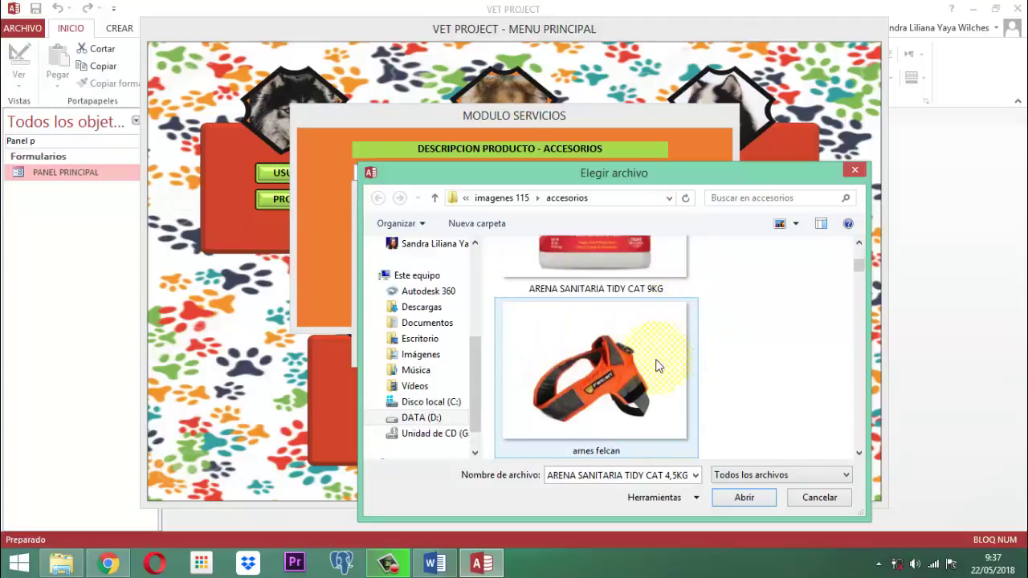
{"action": "left_click", "coordinate": [627, 376]}
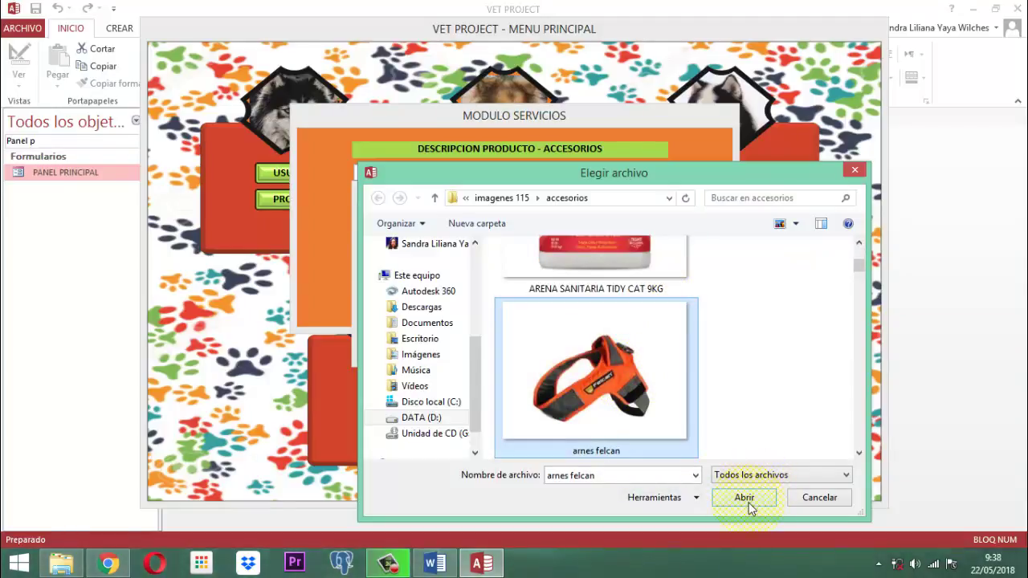
{"action": "left_click", "coordinate": [745, 497]}
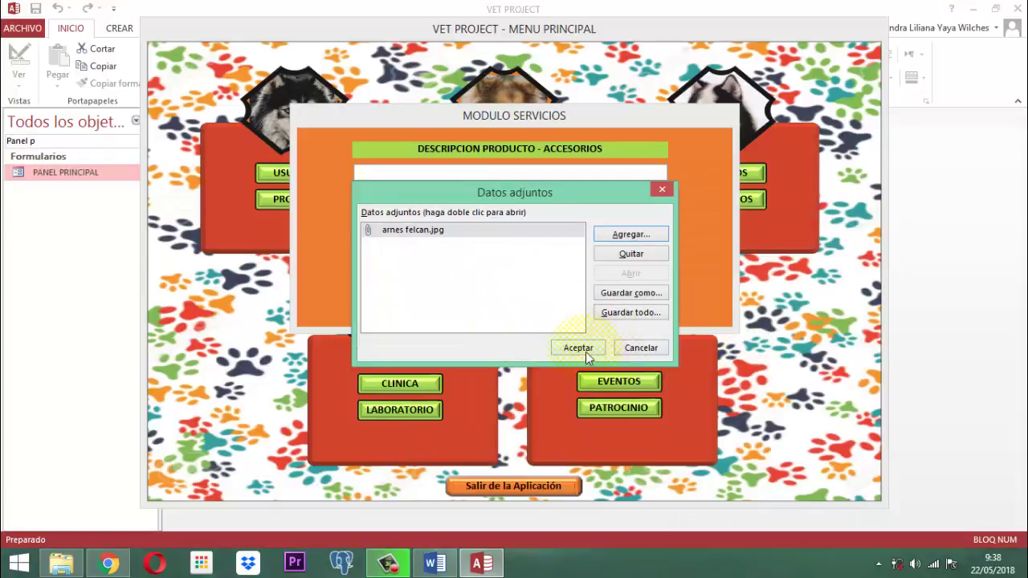
{"action": "left_click", "coordinate": [582, 351]}
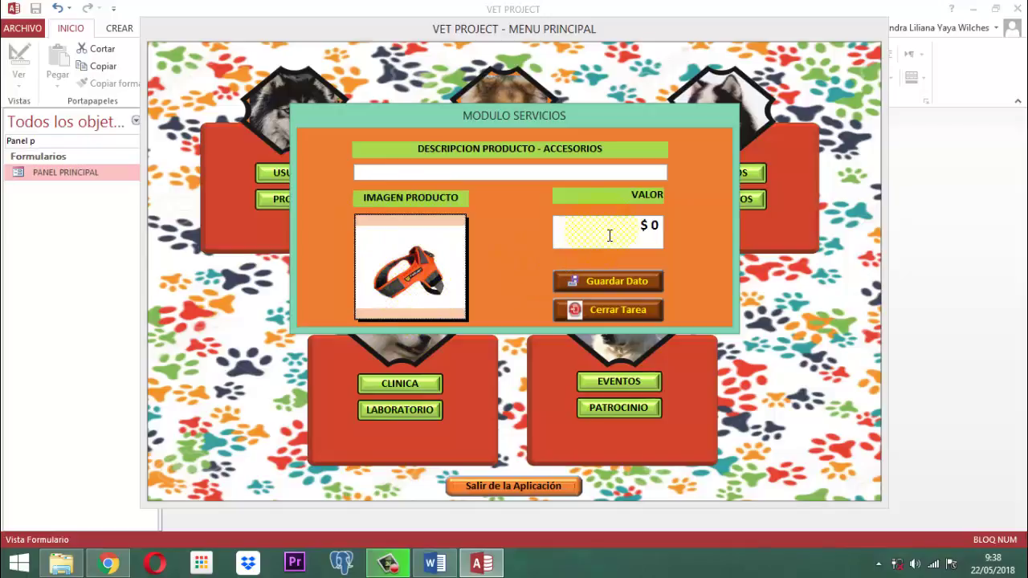
Step: Enter the description ARNES FELCAN PERRO ADULTO and value 150000
{"action": "left_click", "coordinate": [397, 171]}
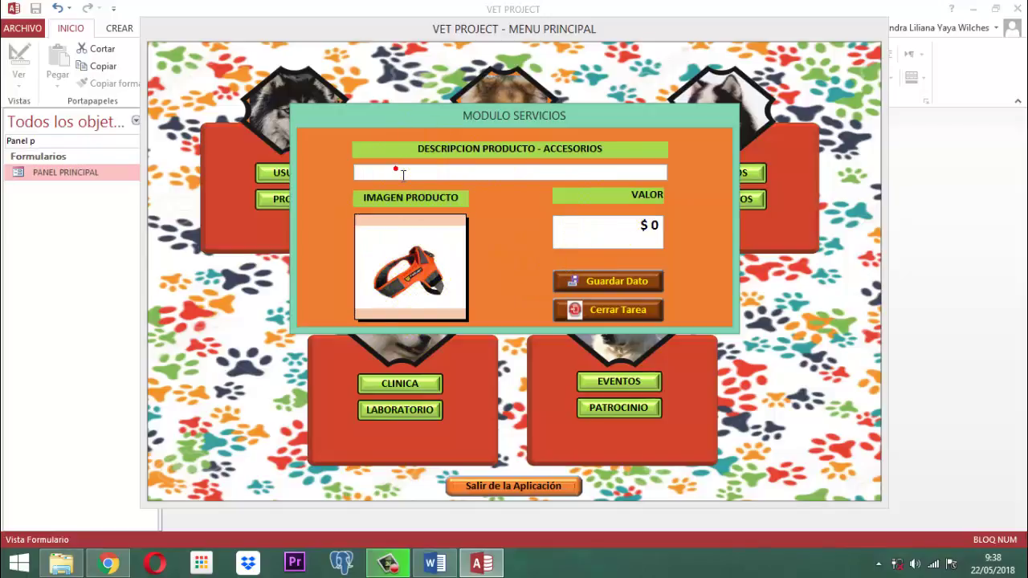
{"action": "key", "text": "Caps_Lock"}
{"action": "type", "text": "ARNES FELCAN "}
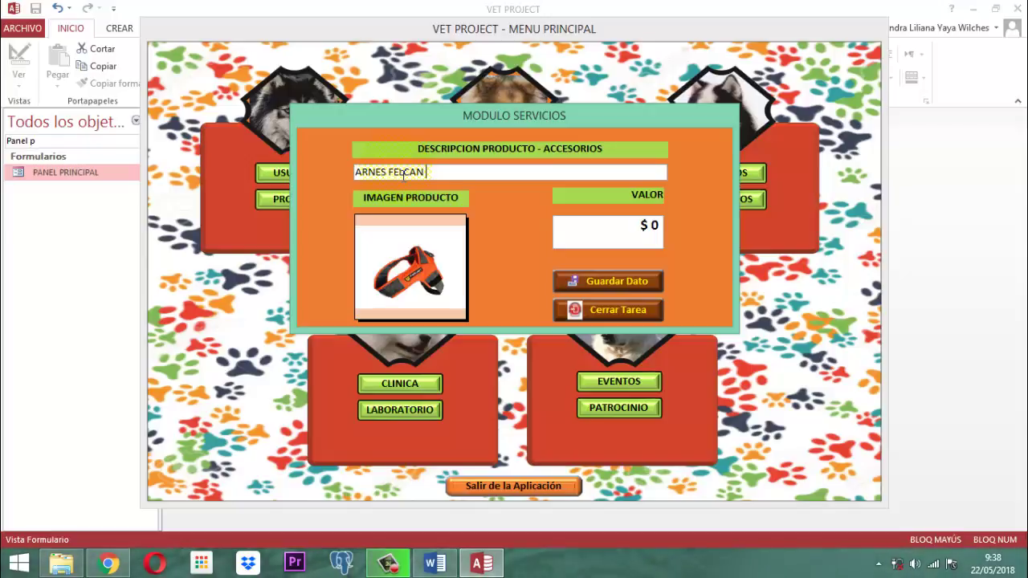
{"action": "type", "text": "PERRO ADULTO"}
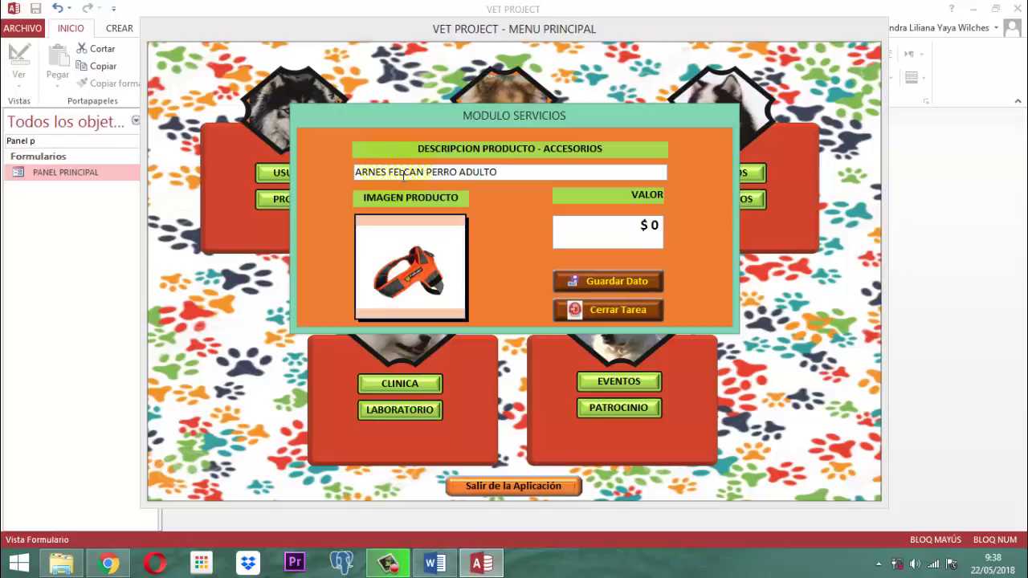
{"action": "key", "text": "Tab"}
{"action": "type", "text": "150000"}
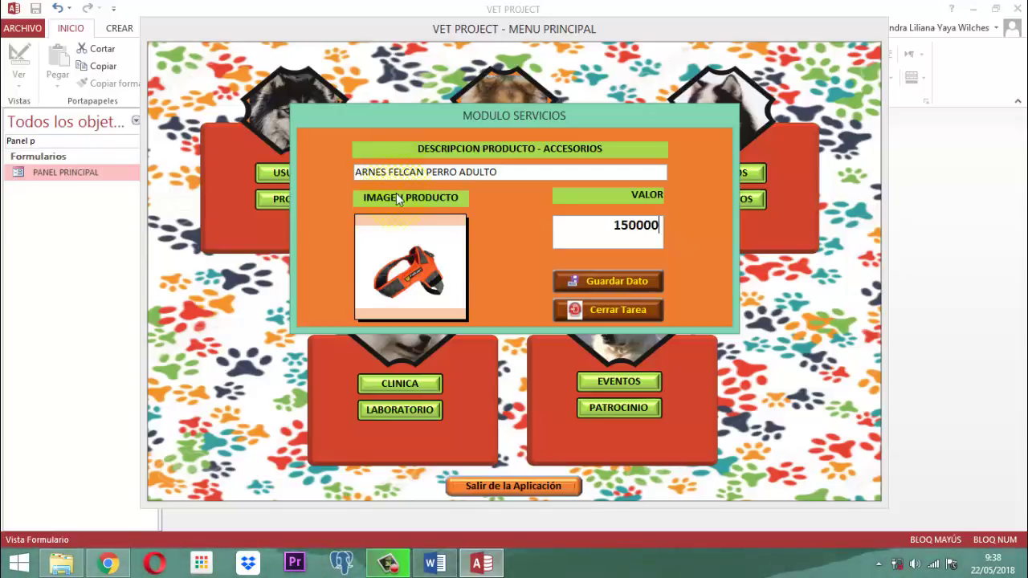
Step: Save the accessory record and close the services form, acknowledging the saved and code-update notices
{"action": "left_click", "coordinate": [627, 279]}
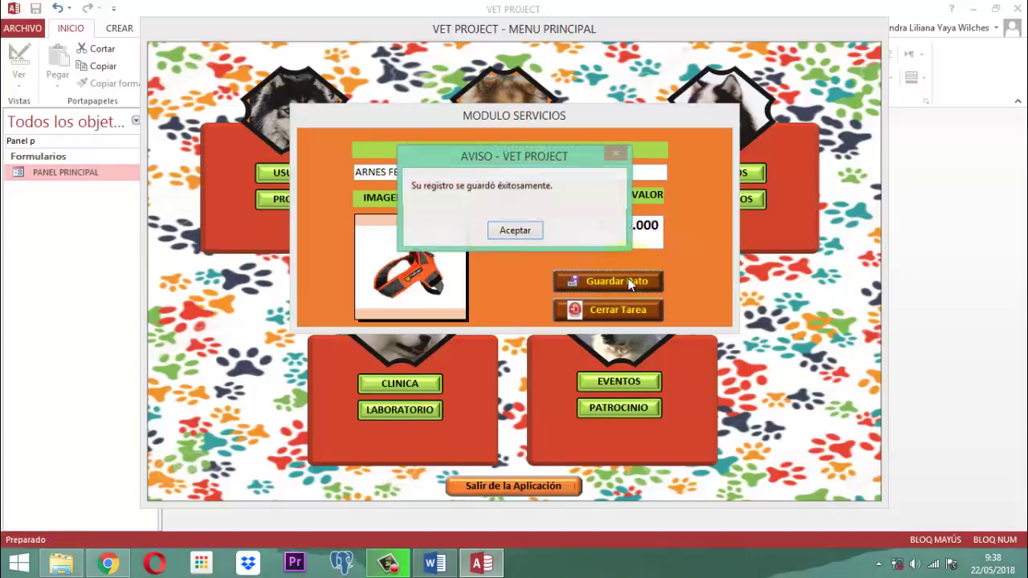
{"action": "left_click", "coordinate": [514, 231]}
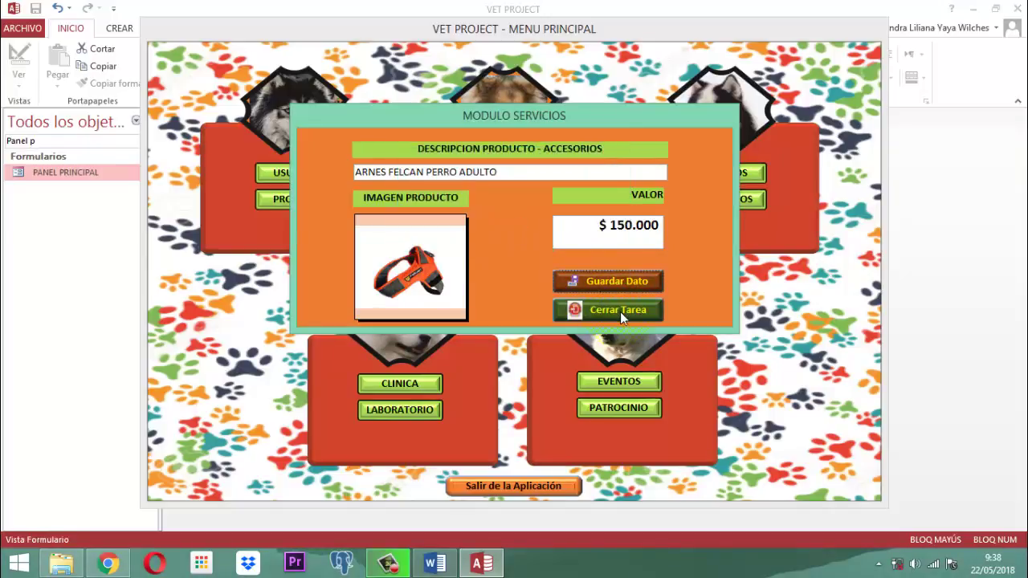
{"action": "left_click", "coordinate": [620, 313]}
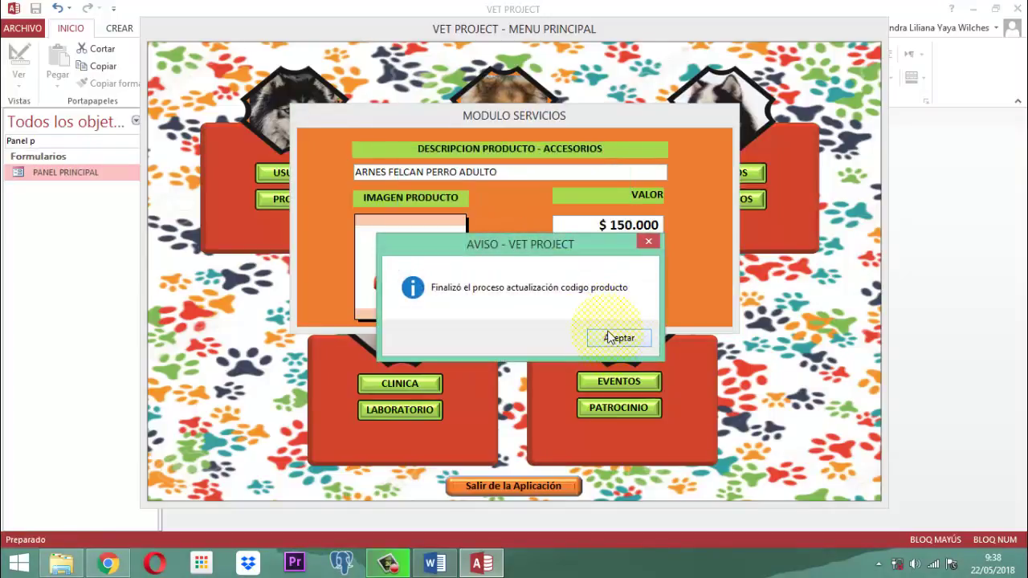
{"action": "left_click", "coordinate": [612, 337]}
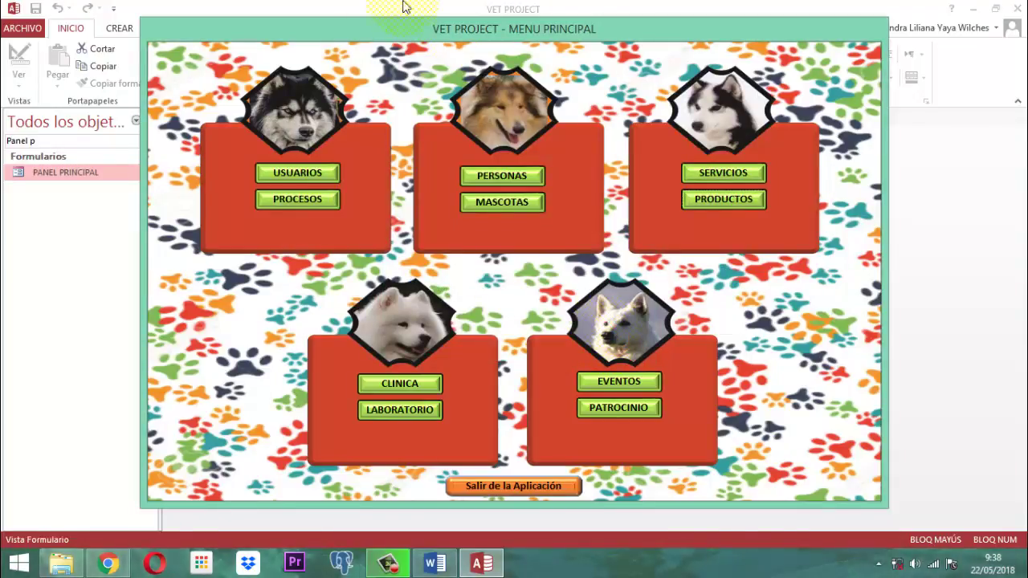
Step: Close the main menu form and clear the navigation pane filter
{"action": "right_click", "coordinate": [476, 27]}
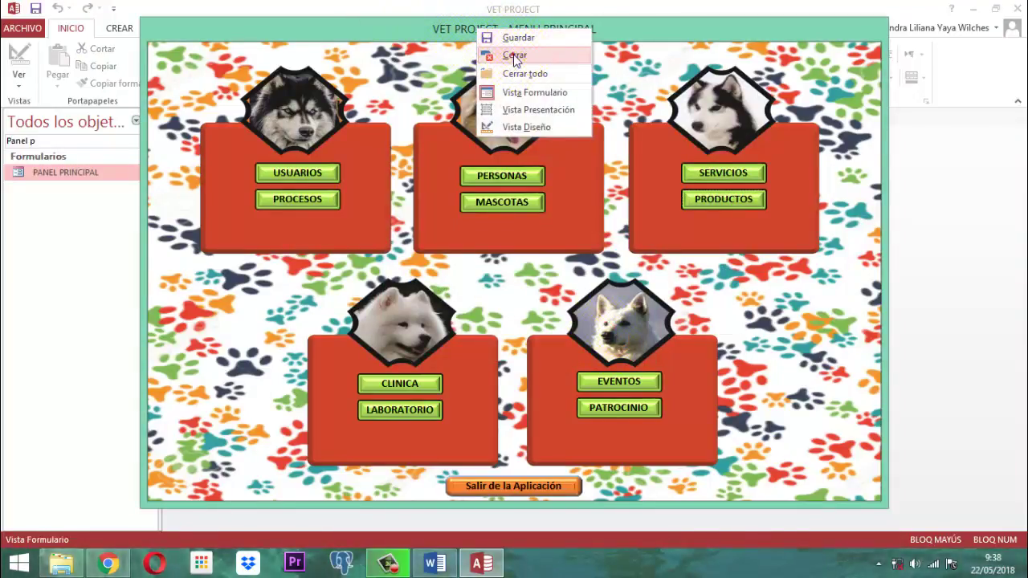
{"action": "left_click", "coordinate": [515, 56]}
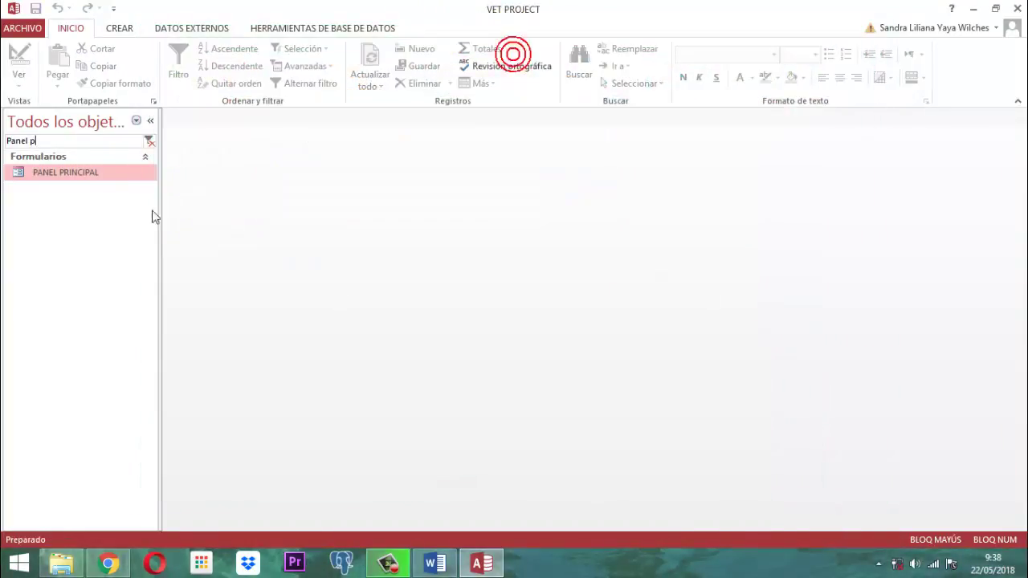
{"action": "left_click", "coordinate": [148, 141]}
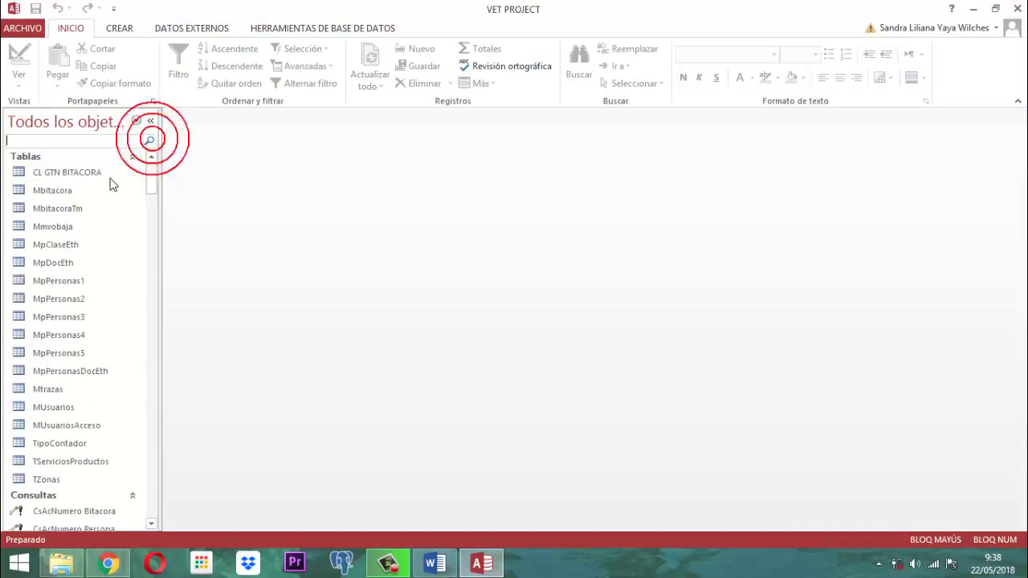
Step: Check the new ARNES FELCAN record at the end of TServiciosProductos, then close the table
{"action": "double_click", "coordinate": [70, 462]}
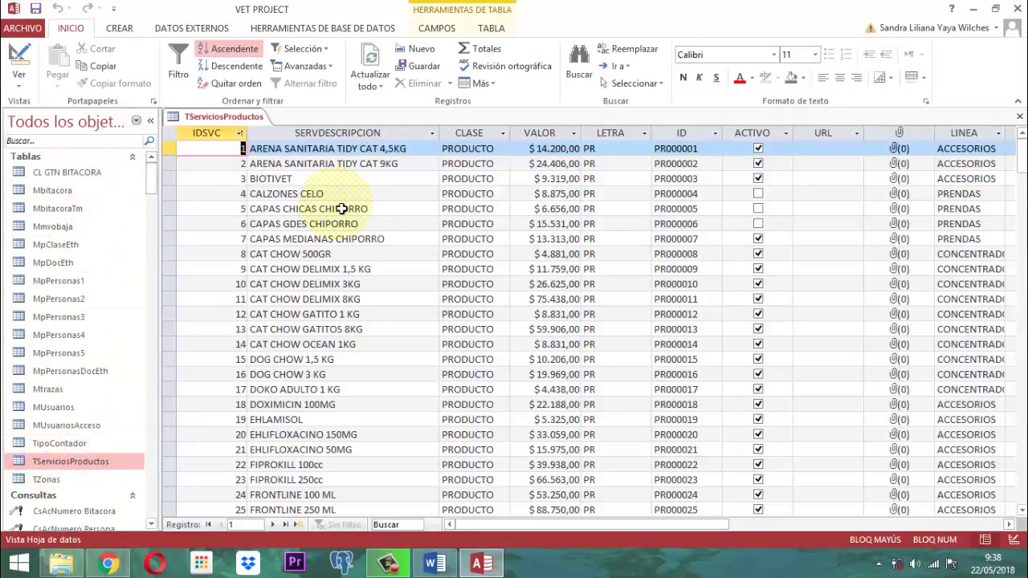
{"action": "key", "text": "ctrl+End"}
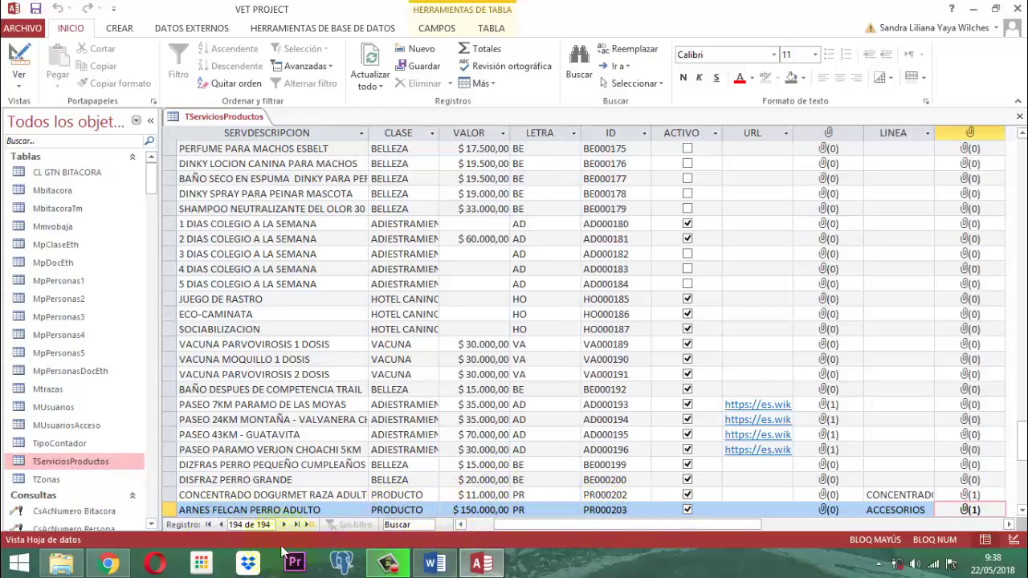
{"action": "left_click_drag", "start_coordinate": [566, 524], "coordinate": [526, 523]}
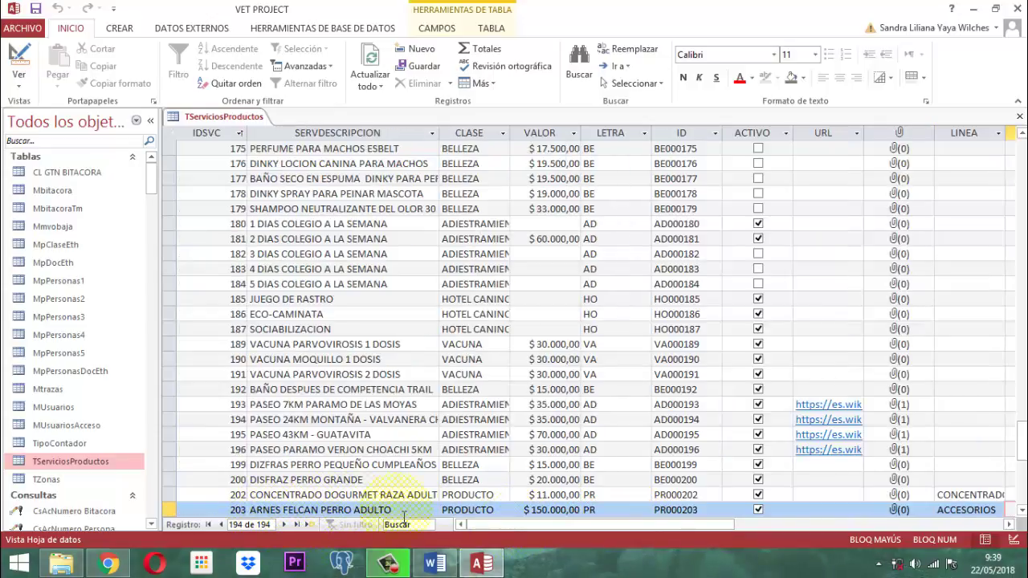
{"action": "right_click", "coordinate": [213, 116]}
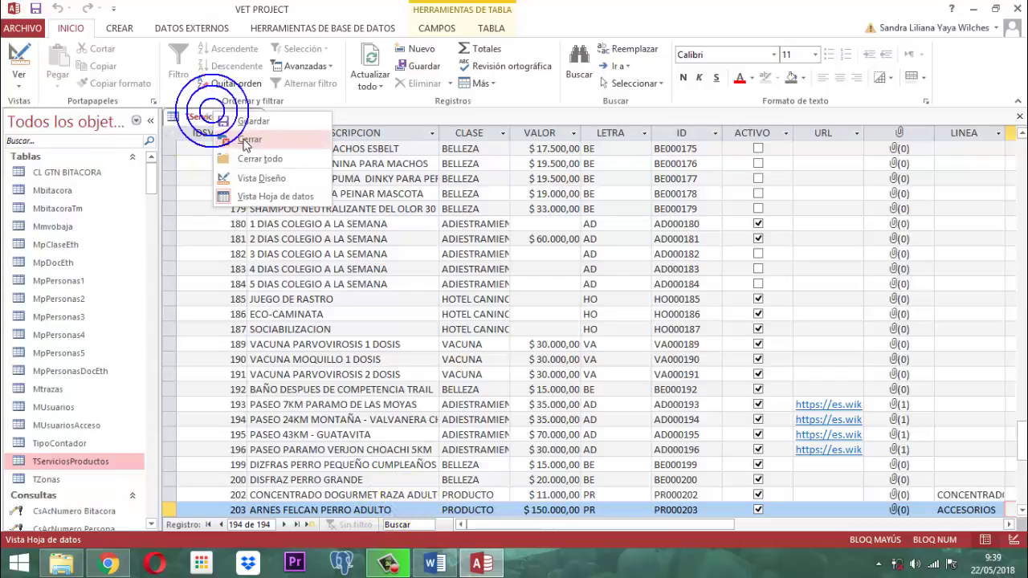
{"action": "left_click", "coordinate": [245, 140]}
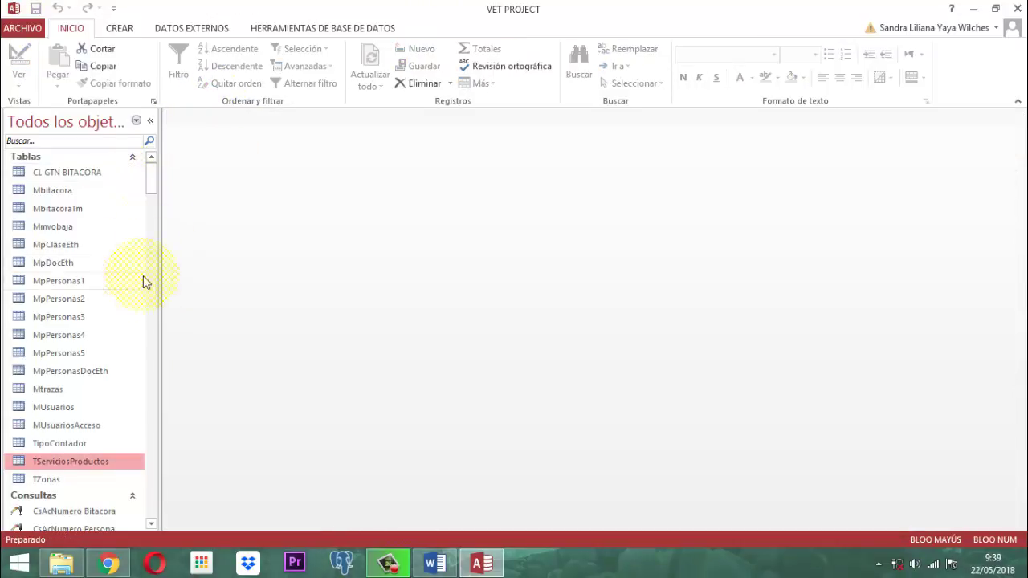
Step: Filter the navigation pane objects by 'FmP'
{"action": "left_click", "coordinate": [37, 141]}
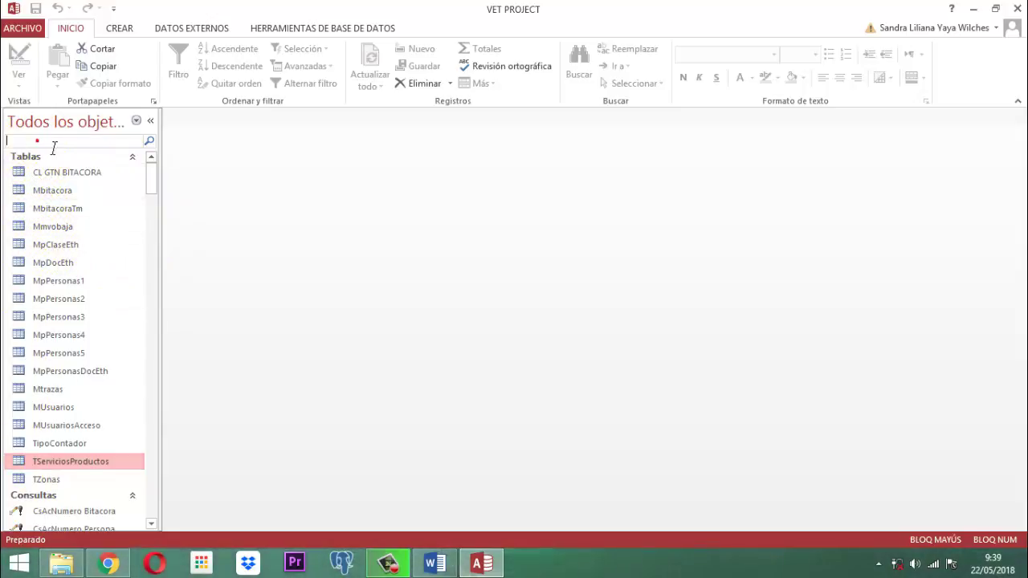
{"action": "type", "text": "F"}
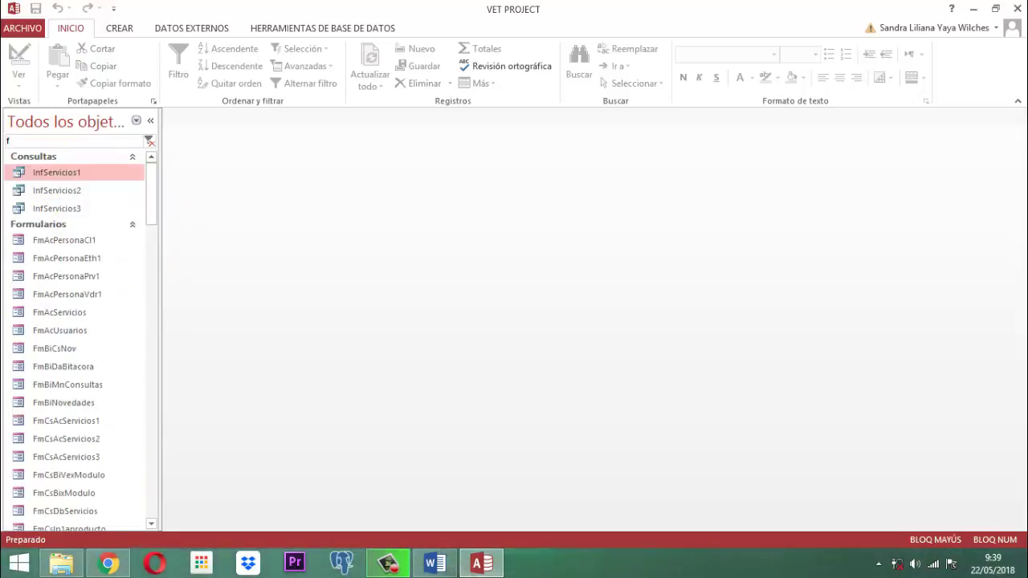
{"action": "key", "text": "Caps_Lock"}
{"action": "type", "text": "mPro"}
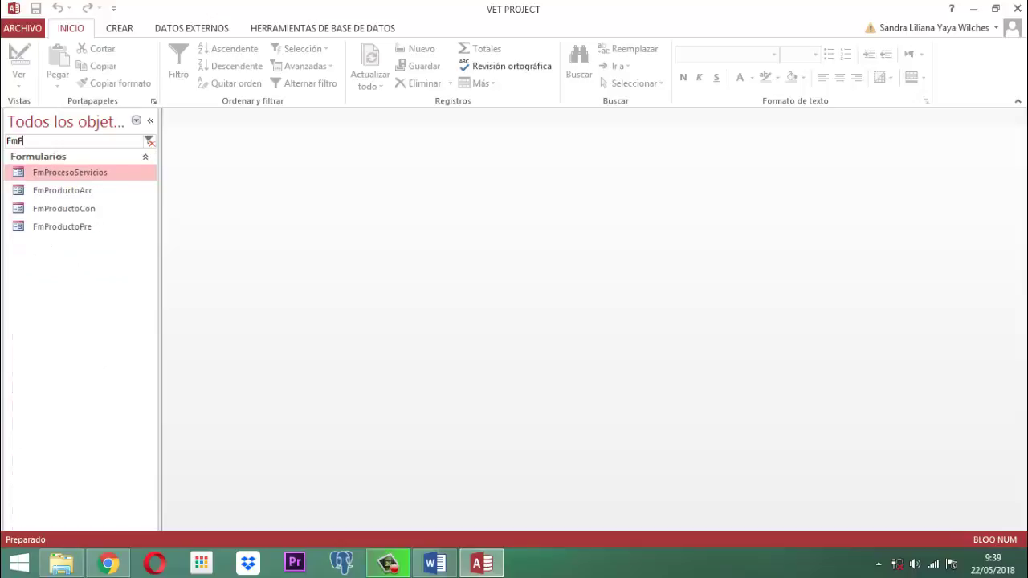
Step: Open FmProductoAcc in design view and select the IMAPRODUCTO image box
{"action": "left_click", "coordinate": [87, 195]}
{"action": "right_click", "coordinate": [87, 195]}
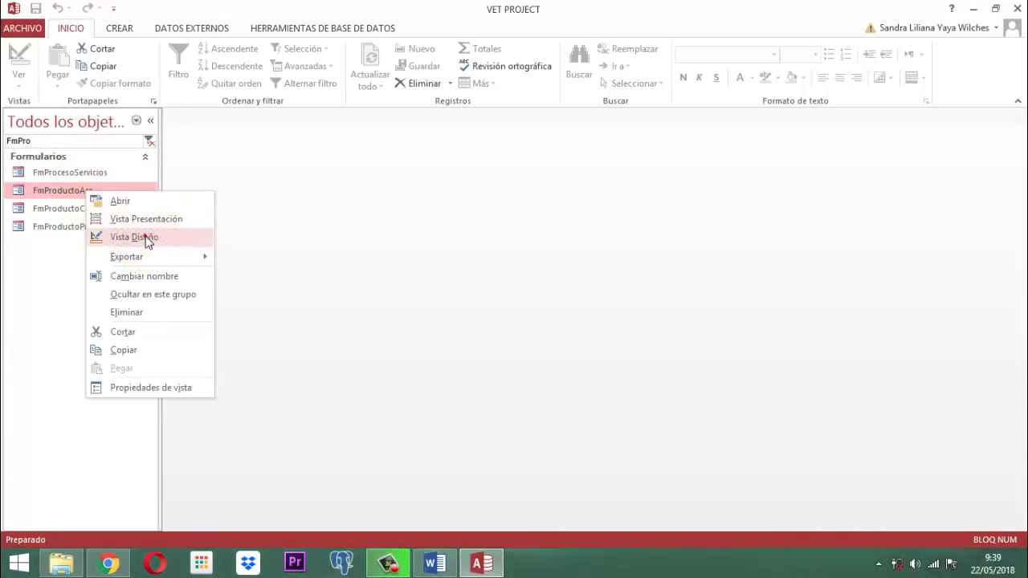
{"action": "left_click", "coordinate": [143, 236]}
{"action": "left_click", "coordinate": [305, 315]}
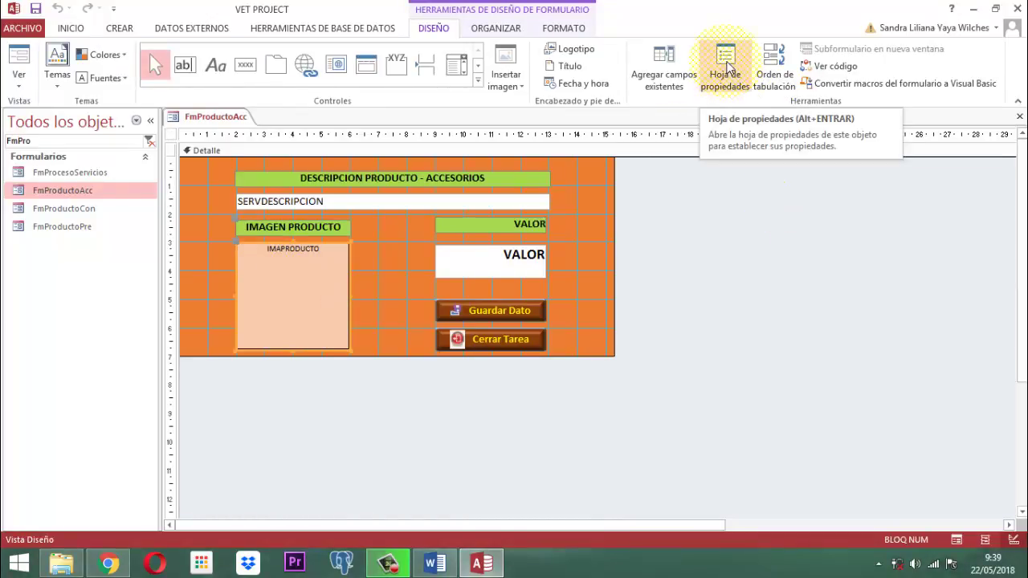
Step: Set the IMAPRODUCTO image size mode to Extender in the property sheet
{"action": "left_click", "coordinate": [726, 68]}
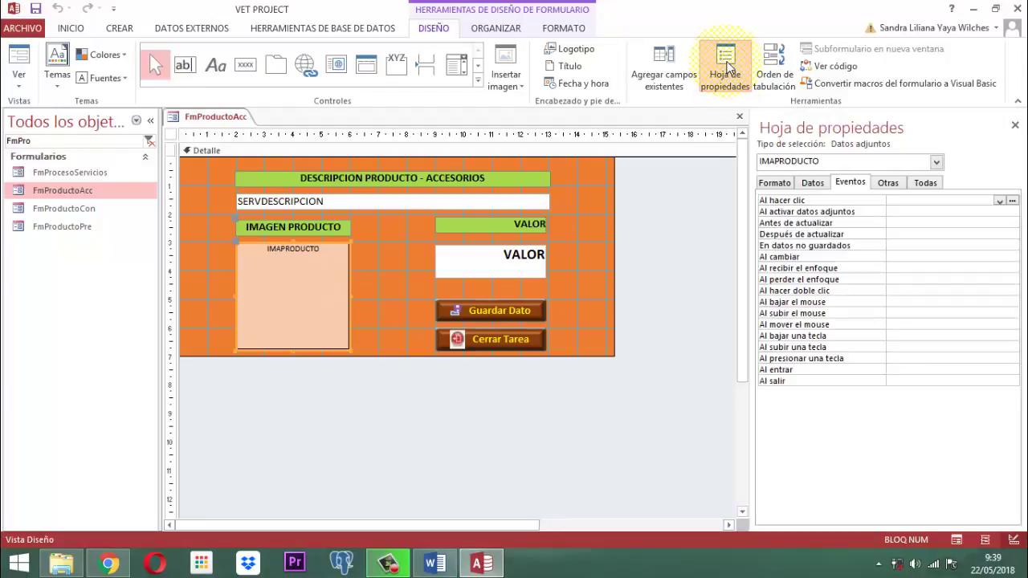
{"action": "left_click", "coordinate": [773, 186]}
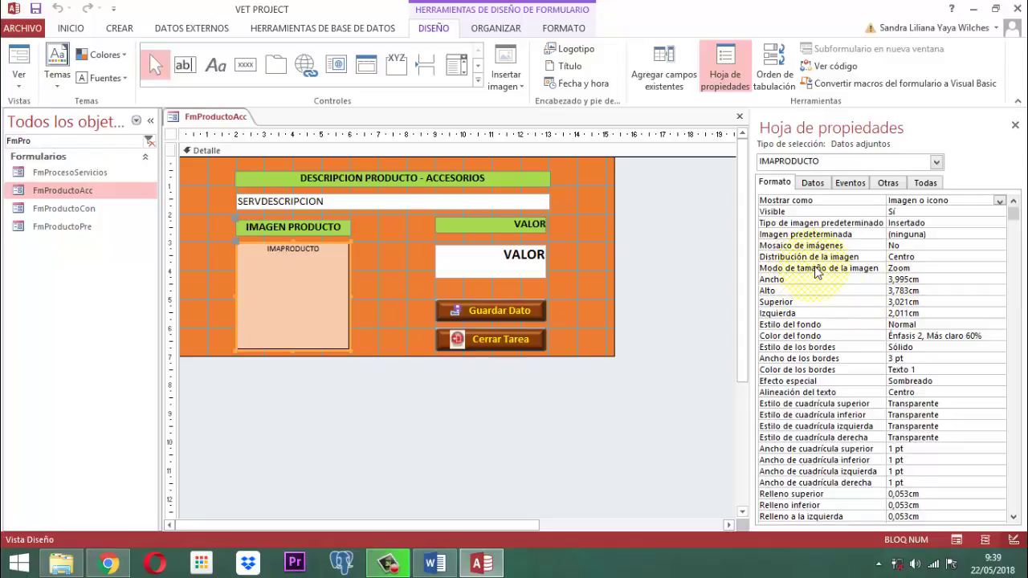
{"action": "left_click", "coordinate": [915, 268]}
{"action": "left_click", "coordinate": [1000, 268]}
{"action": "left_click", "coordinate": [915, 289]}
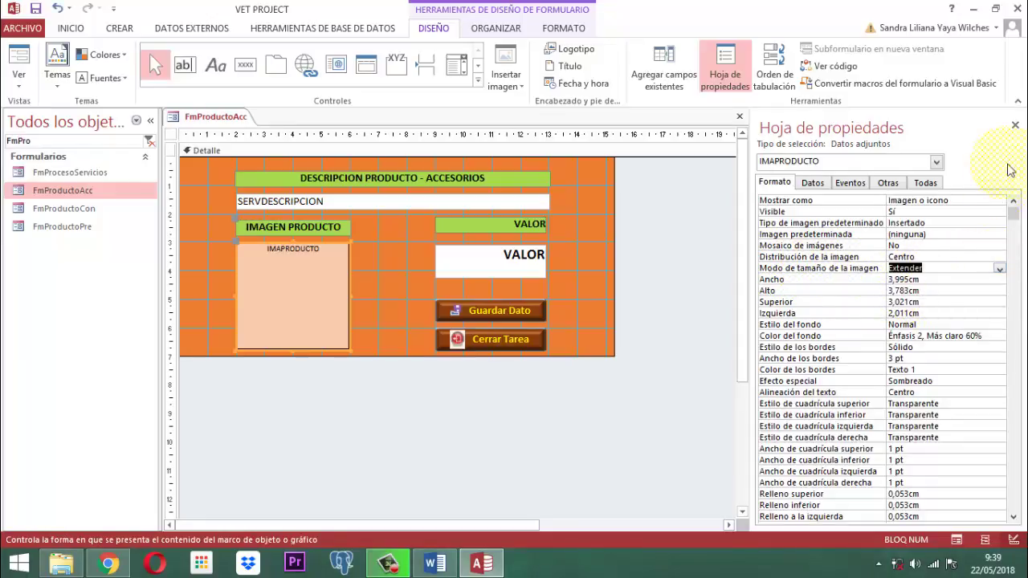
{"action": "left_click", "coordinate": [1015, 127]}
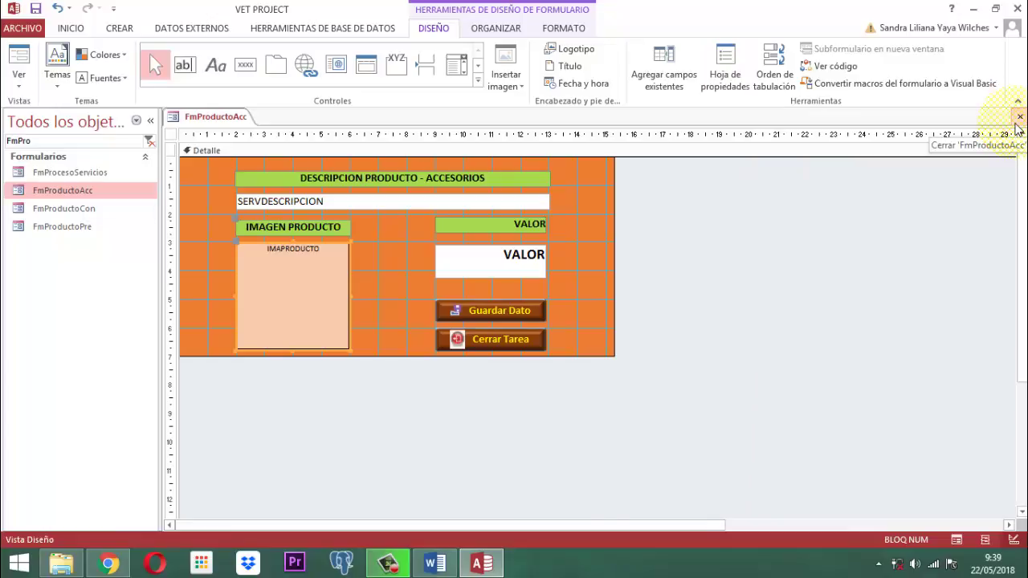
{"action": "left_click", "coordinate": [675, 294]}
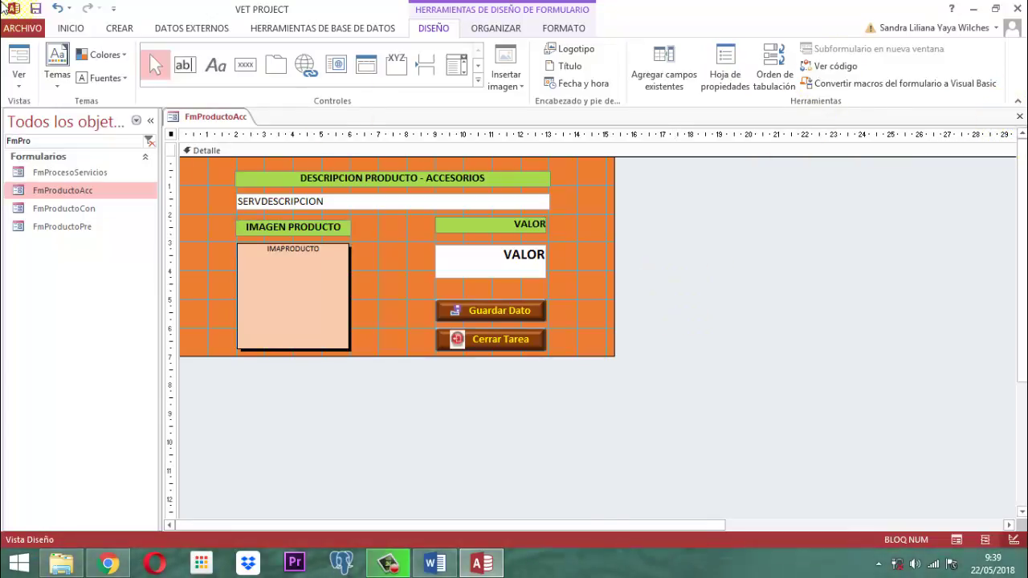
Step: Save and close the FmProductoAcc form
{"action": "right_click", "coordinate": [215, 118]}
{"action": "left_click", "coordinate": [218, 122]}
{"action": "right_click", "coordinate": [217, 120]}
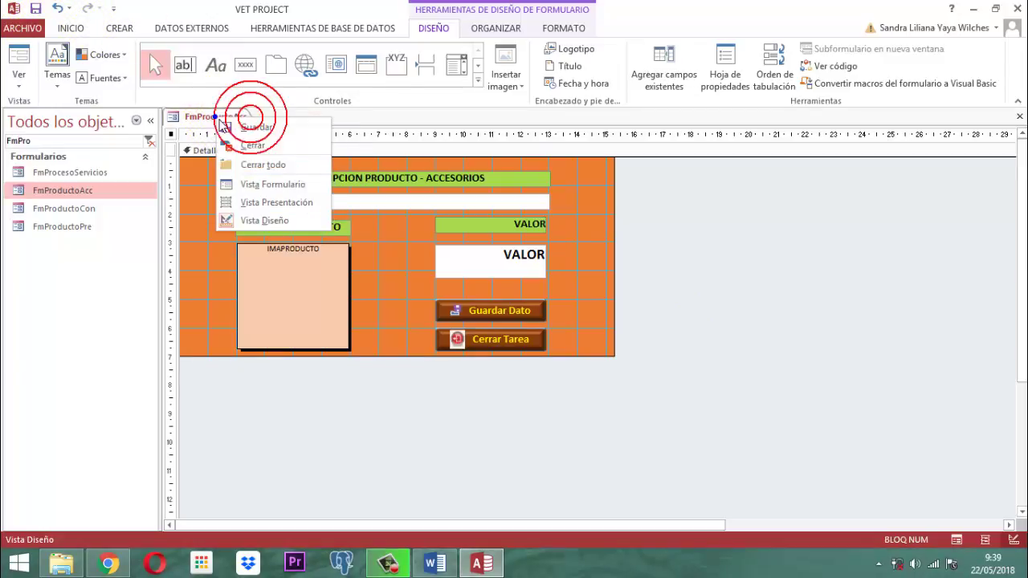
{"action": "left_click", "coordinate": [241, 145]}
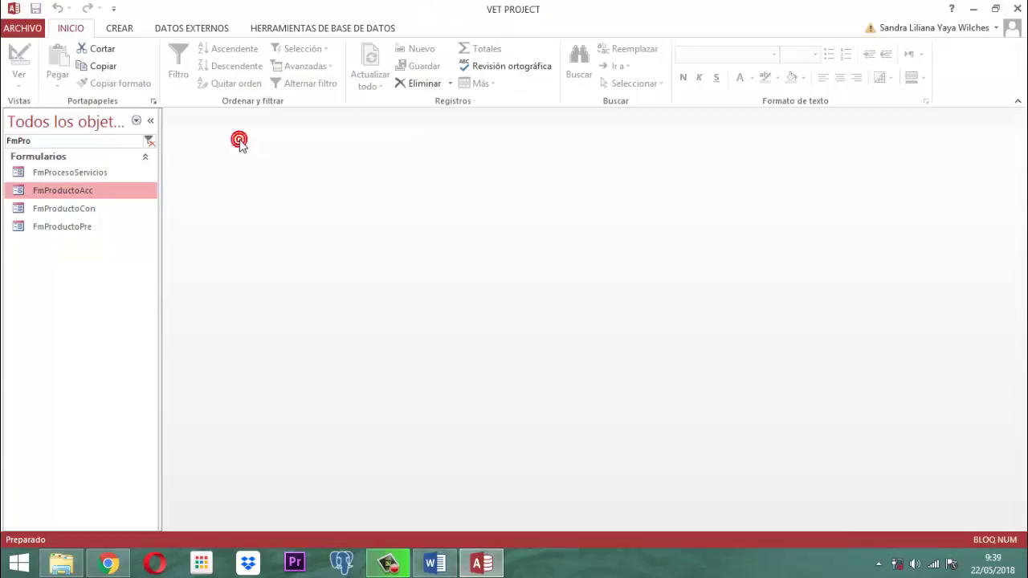
Step: Close Access, then minimize Chrome and the Explorer window to show the desktop
{"action": "left_click", "coordinate": [1020, 9]}
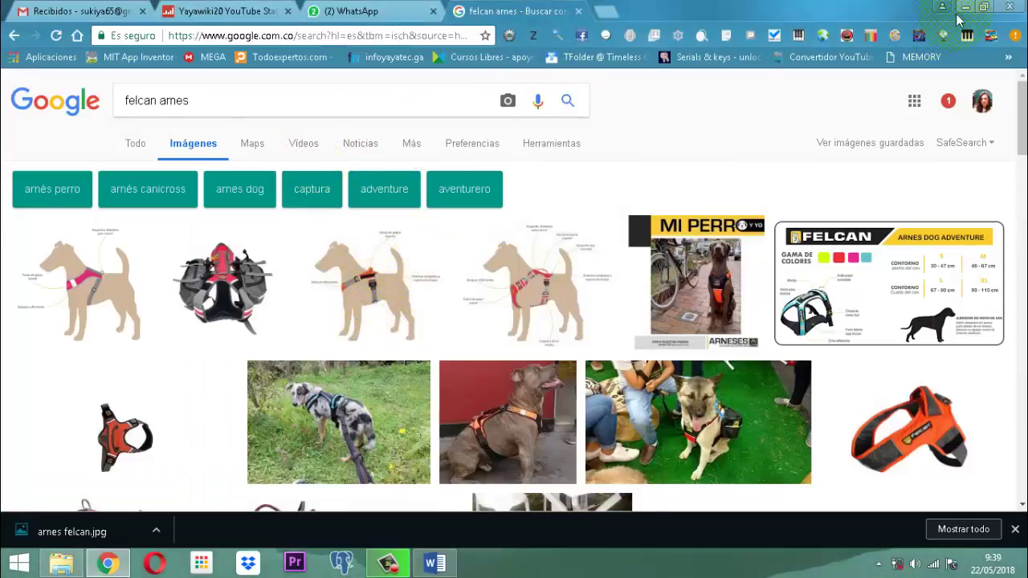
{"action": "left_click", "coordinate": [966, 10]}
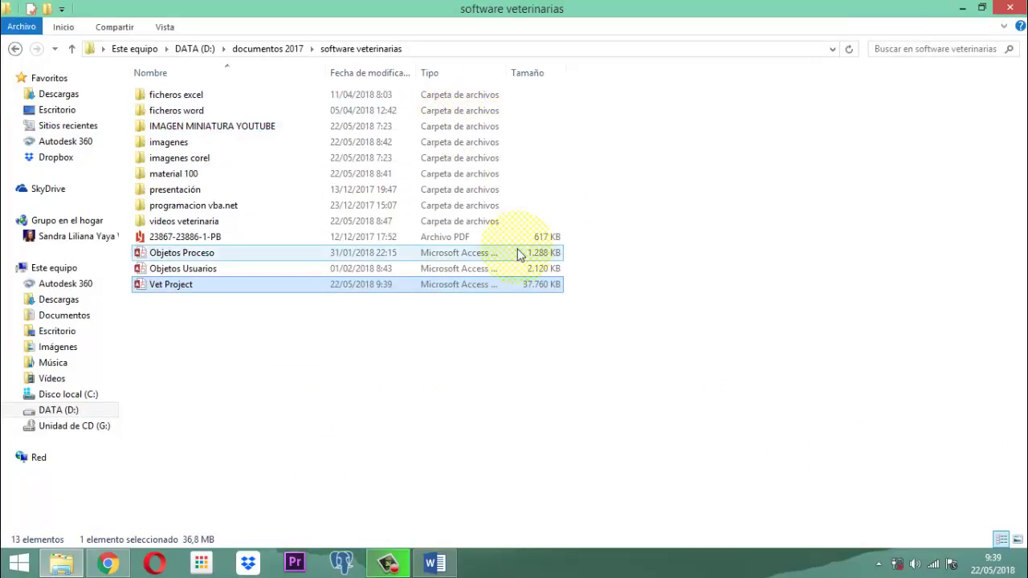
{"action": "left_click", "coordinate": [962, 9]}
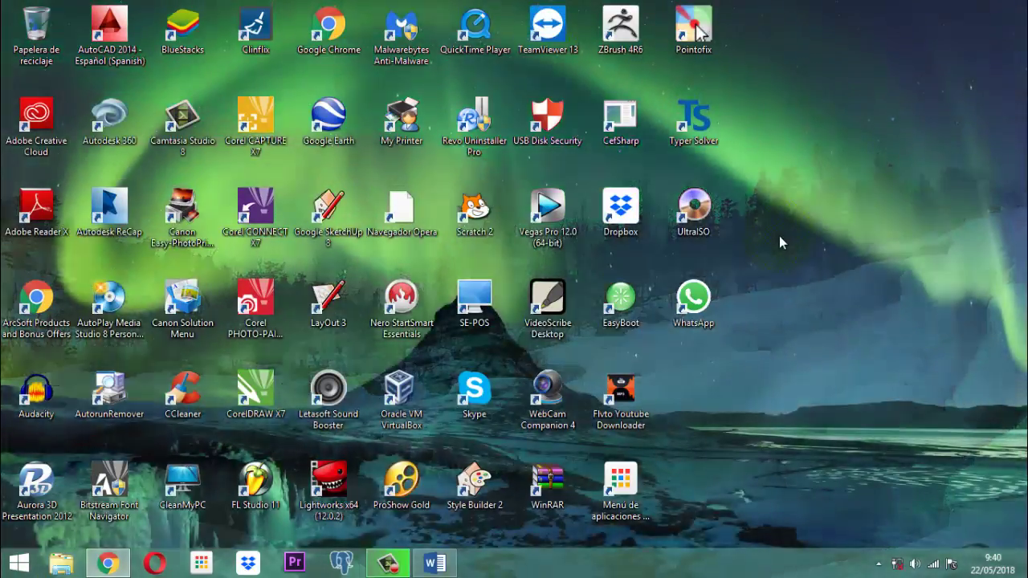